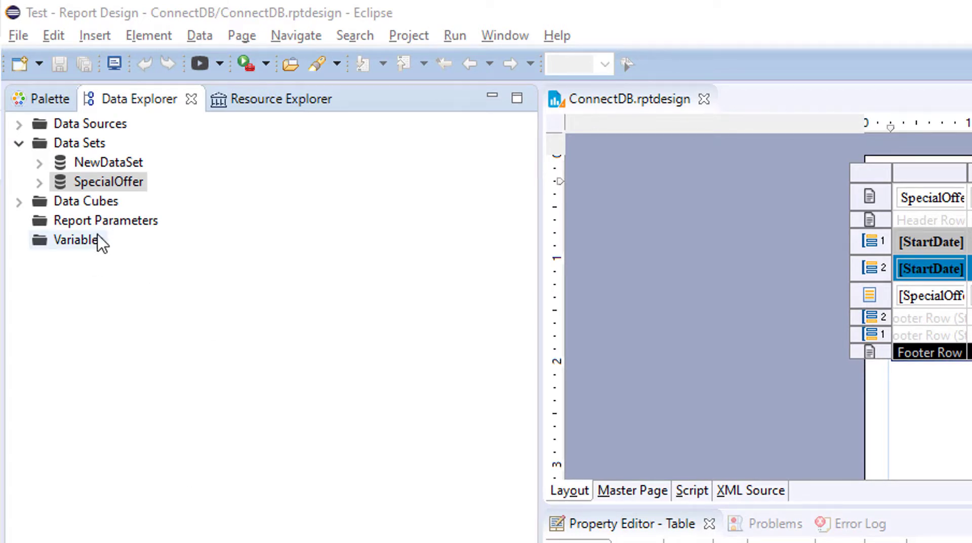
Browse the Data Explorer entries, then select the report table and show its empty filter list
left_click(85, 227)
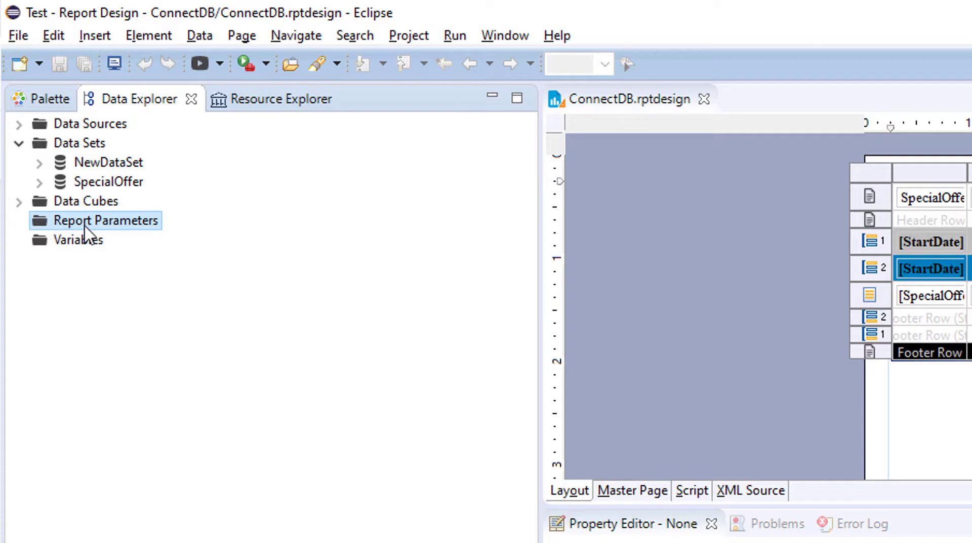
left_click(19, 201)
left_click(18, 201)
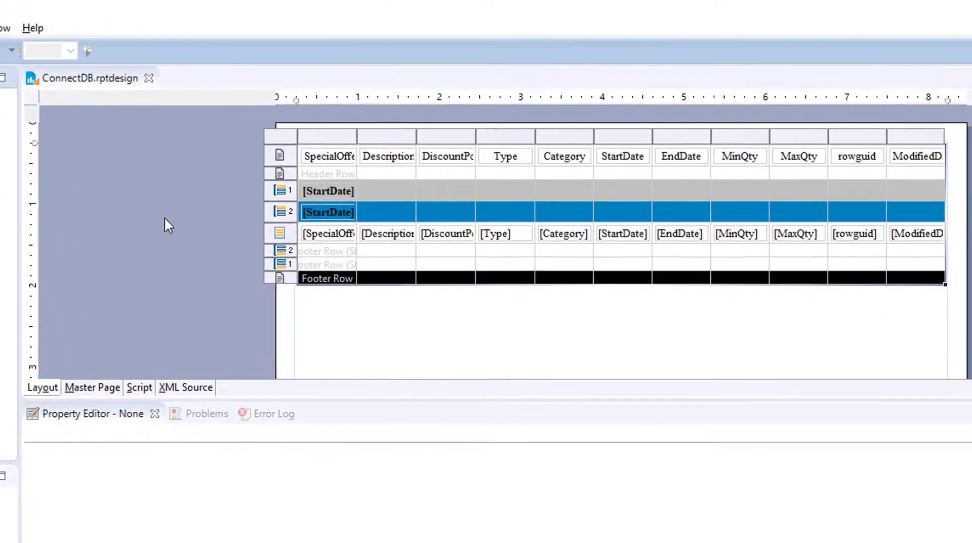
left_click(316, 299)
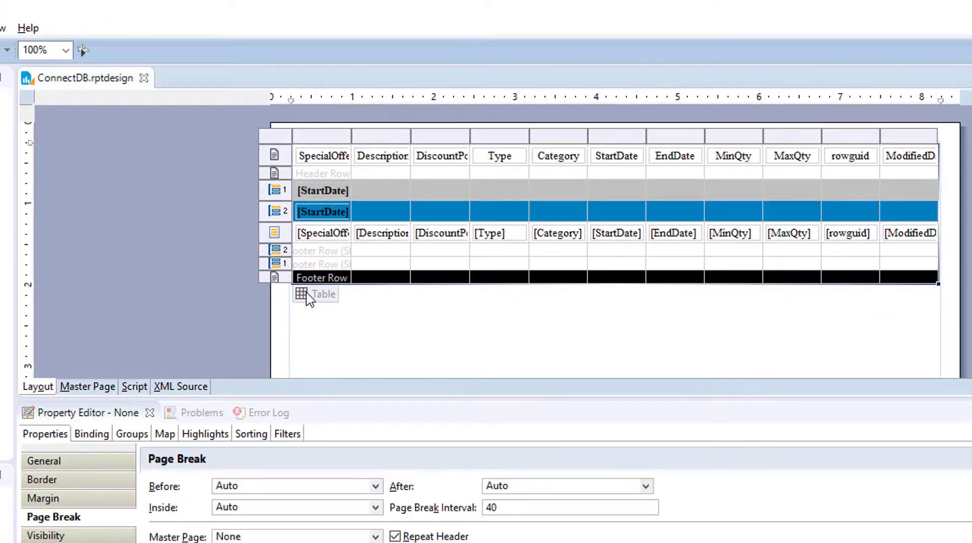
left_click(287, 435)
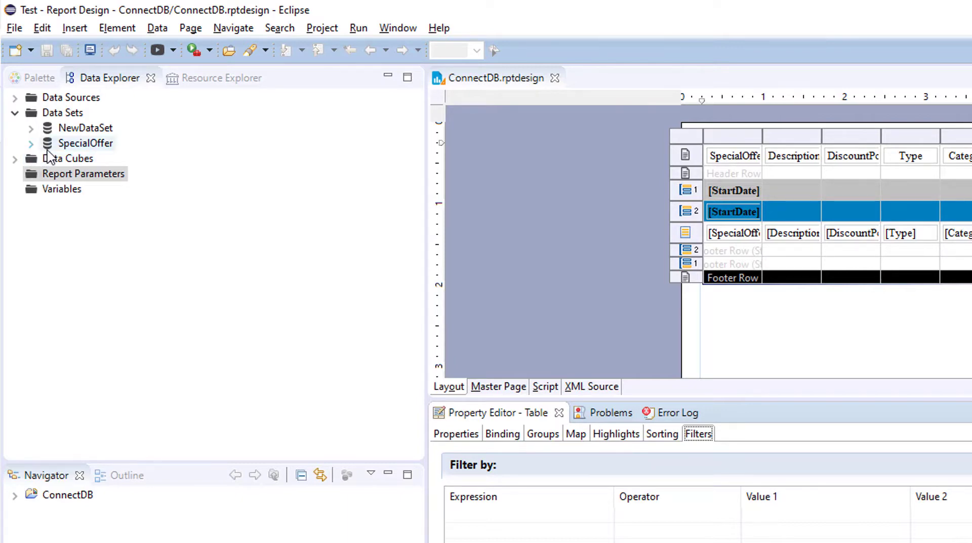
Open the SpecialOffer data set editor and preview its 16 records
left_click(30, 143)
double_click(85, 143)
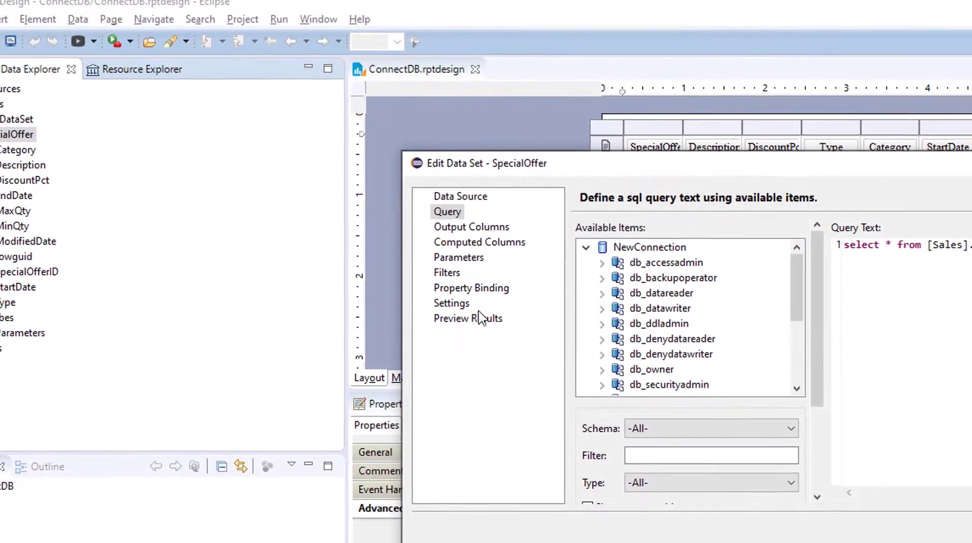
left_click(517, 322)
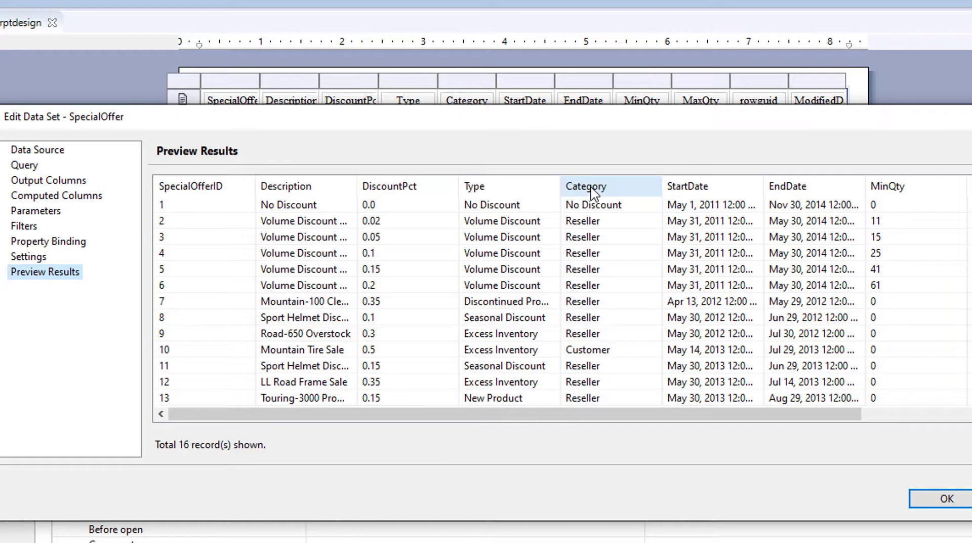
Sort the preview rows by Category, then by Type, to compare their values
left_click(592, 190)
left_click(591, 189)
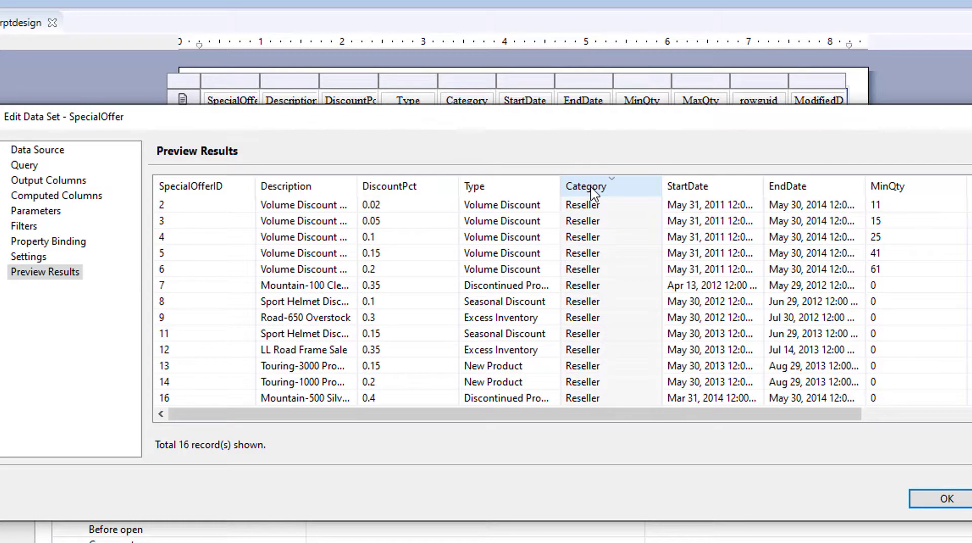
left_click(591, 190)
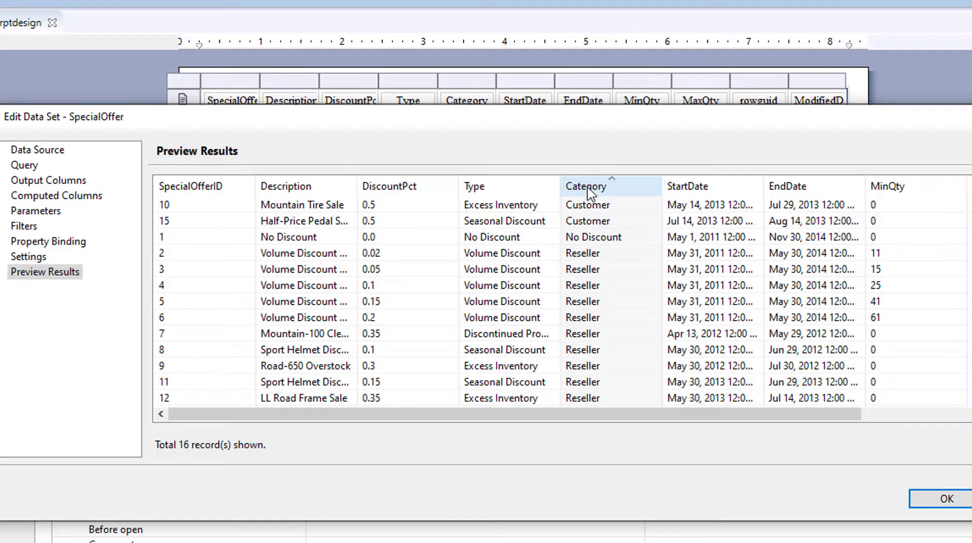
left_click(512, 196)
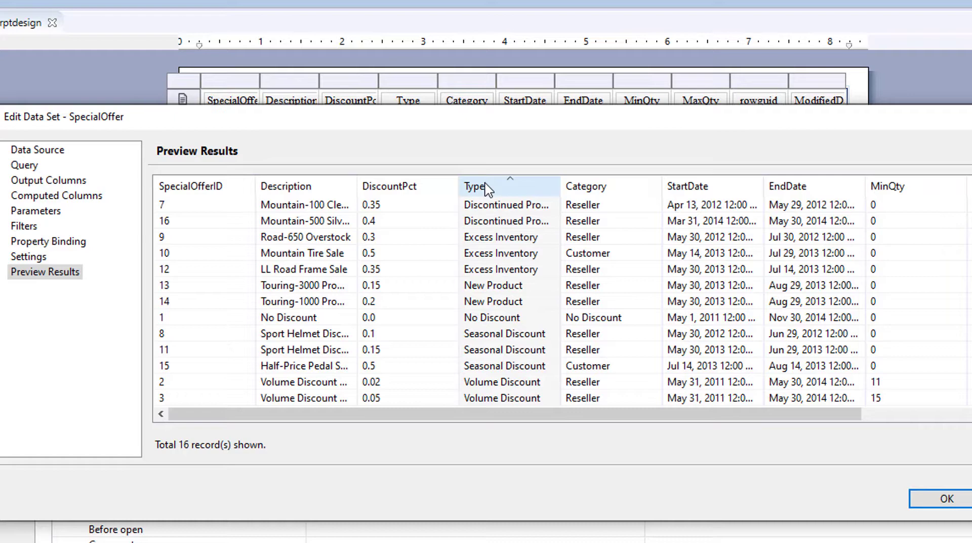
left_click(487, 192)
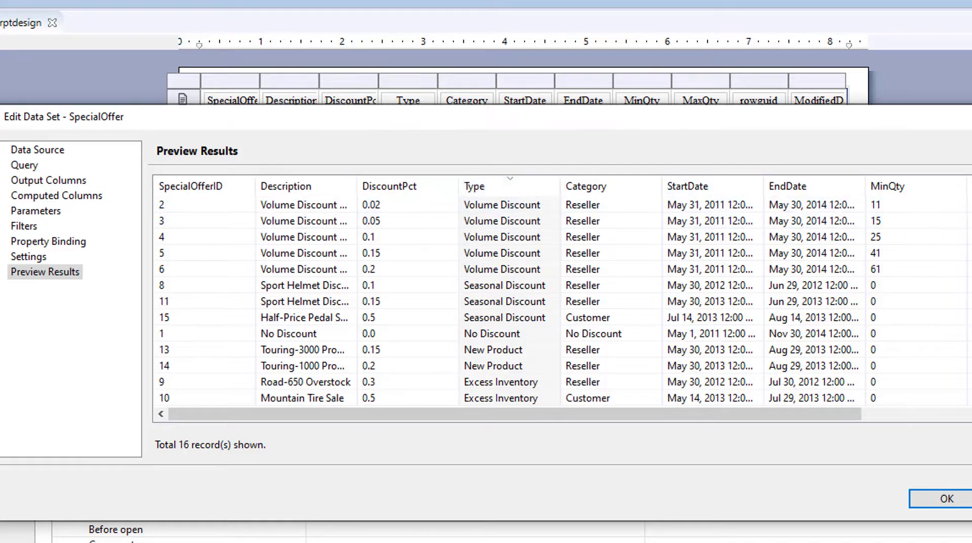
scroll(373, 207, "down", 1)
scroll(560, 301, "up", 1)
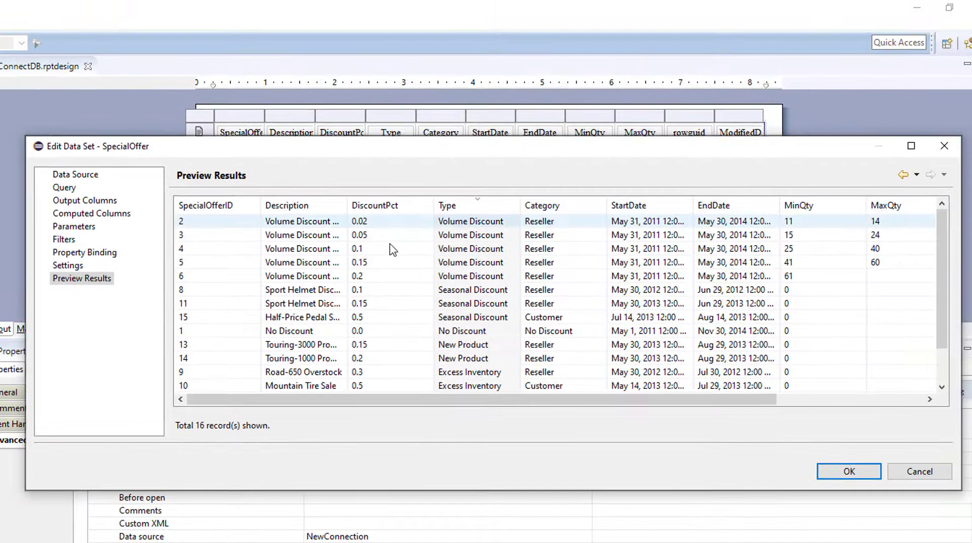
Add a data set filter: row["Category"] Equal to Reseller
left_click(92, 229)
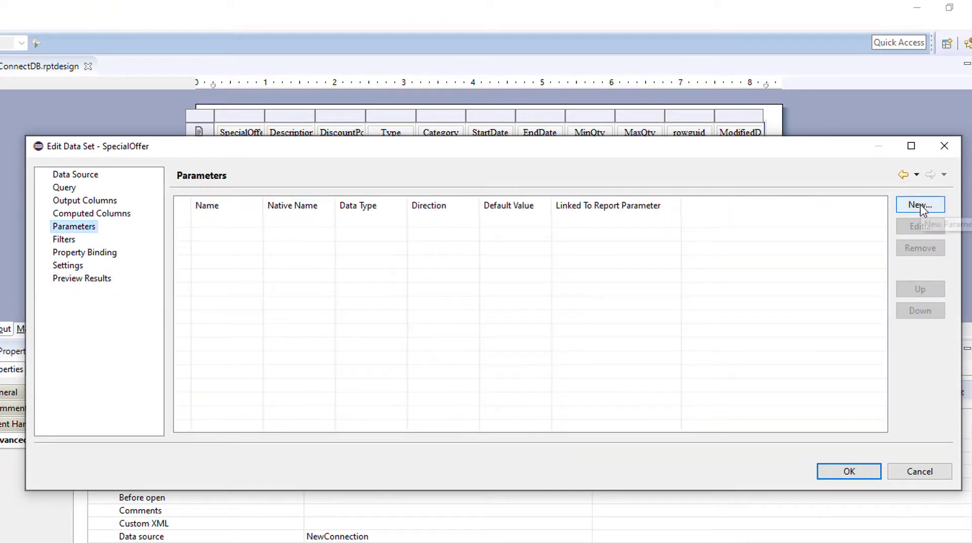
left_click(68, 240)
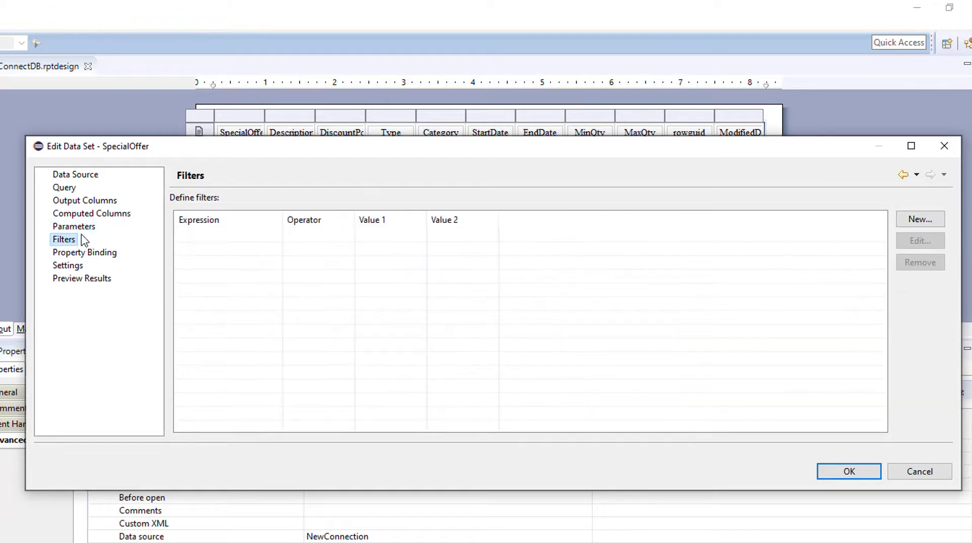
left_click(907, 219)
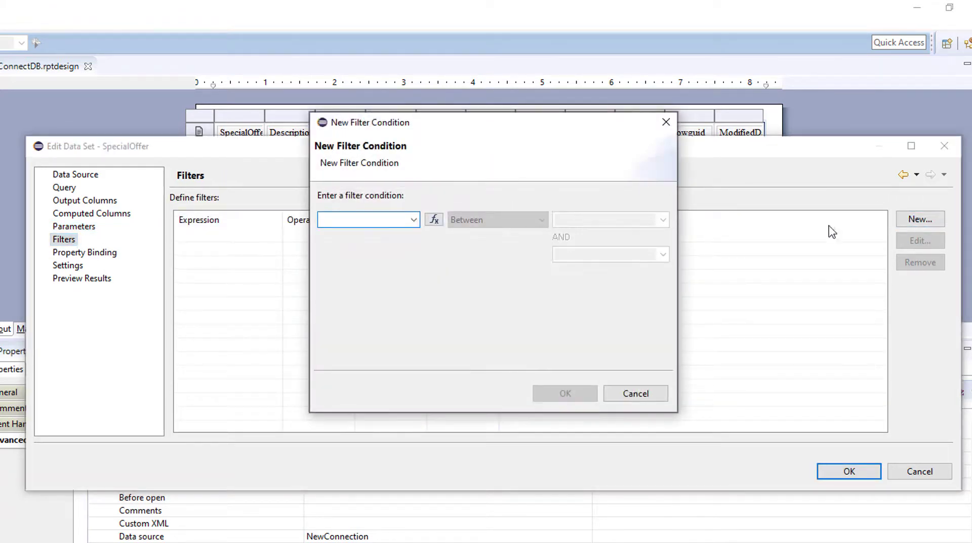
left_click(414, 220)
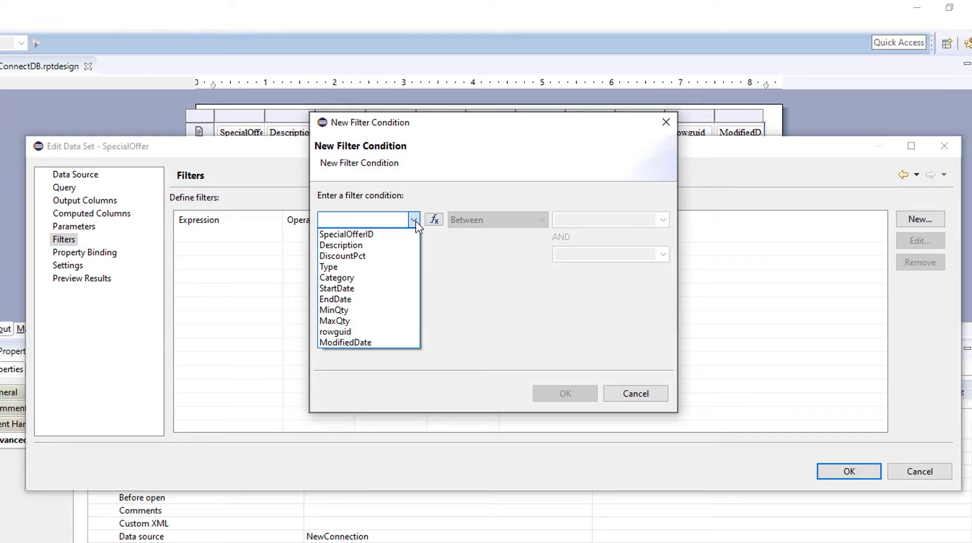
left_click(357, 276)
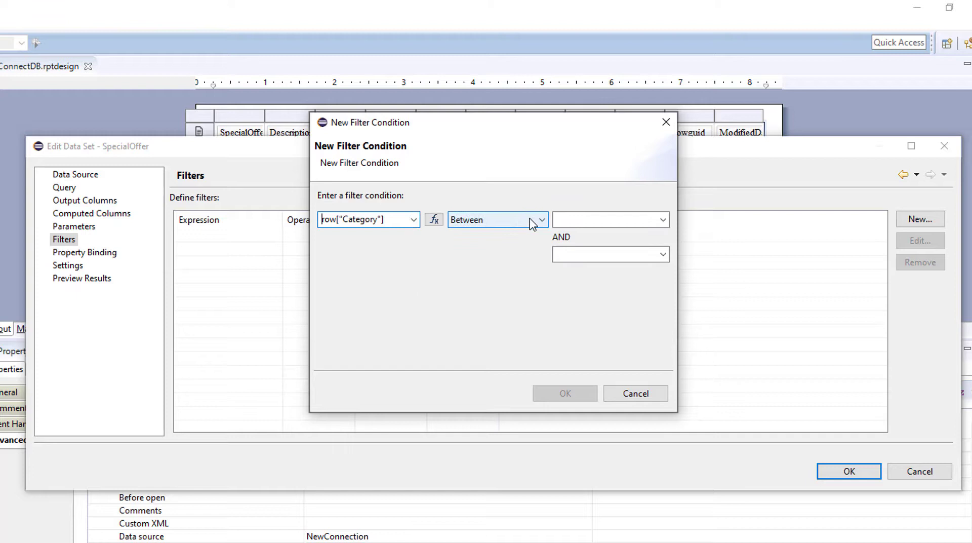
left_click(530, 220)
left_click(489, 267)
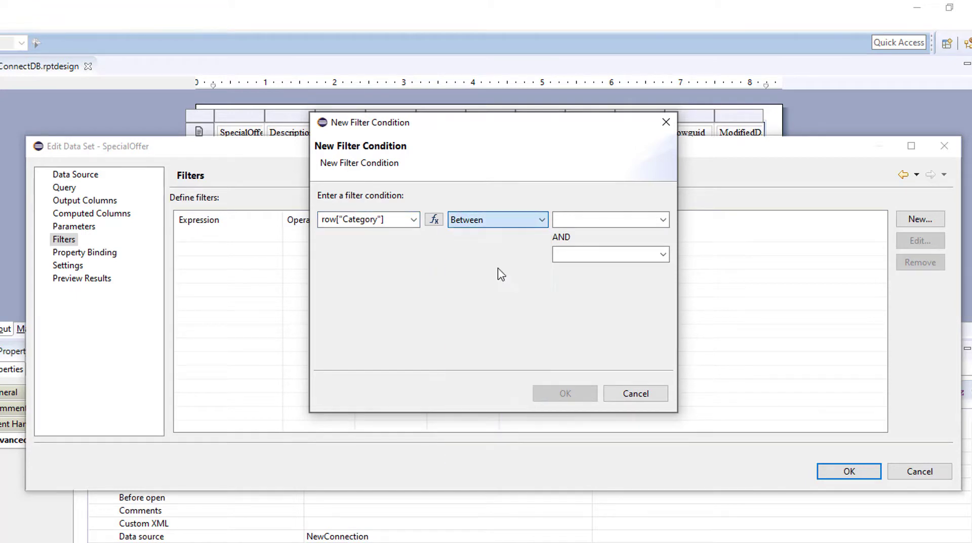
left_click(663, 219)
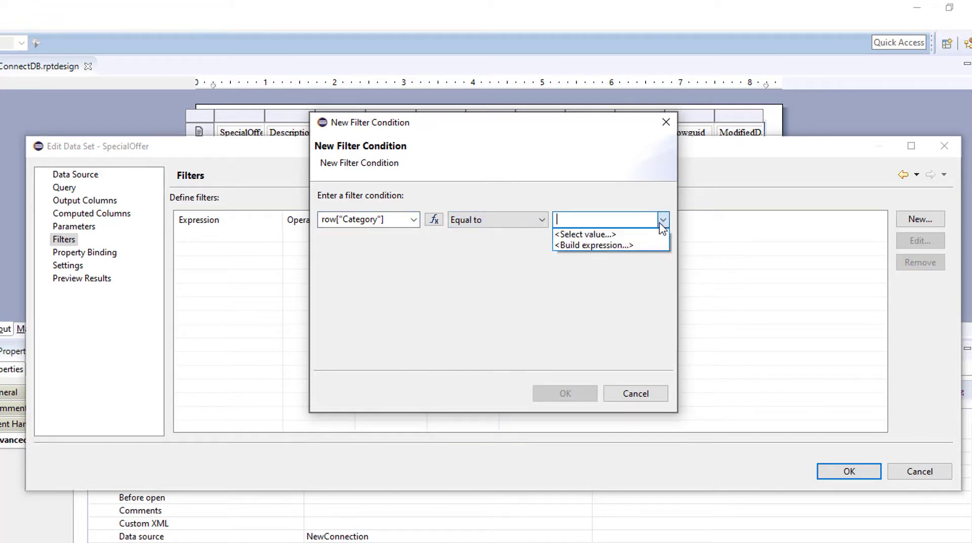
left_click(617, 236)
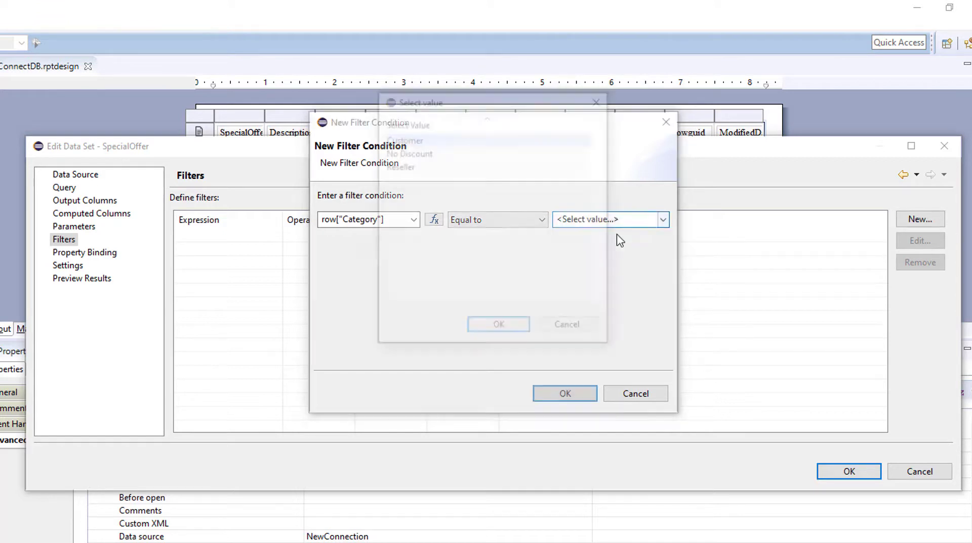
left_click(414, 167)
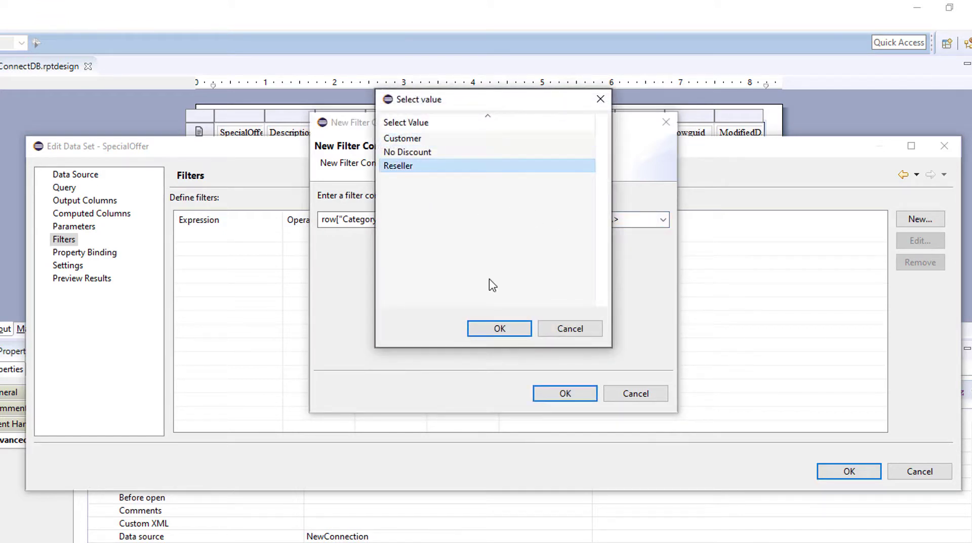
left_click(499, 327)
left_click(564, 394)
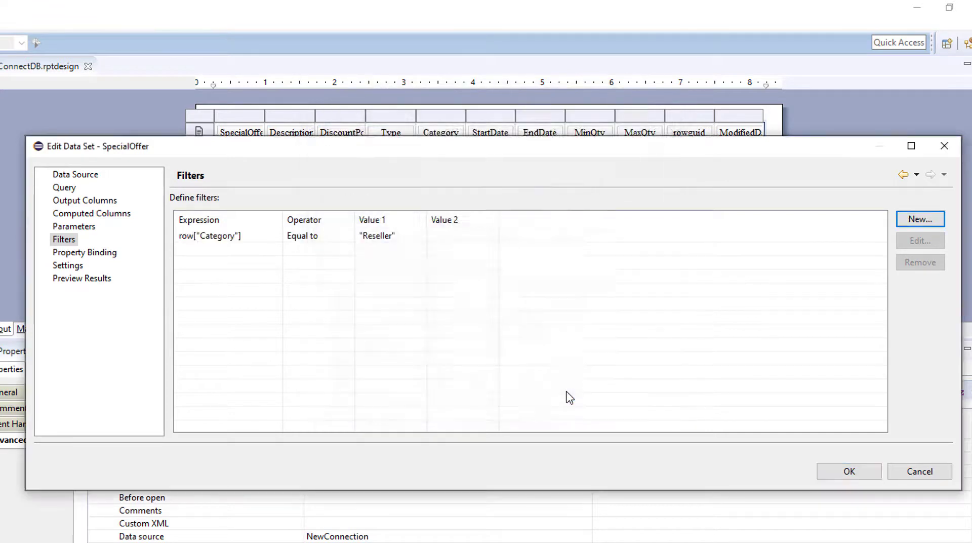
Preview the 13 Reseller records, save the data set, and select the report table
left_click(83, 279)
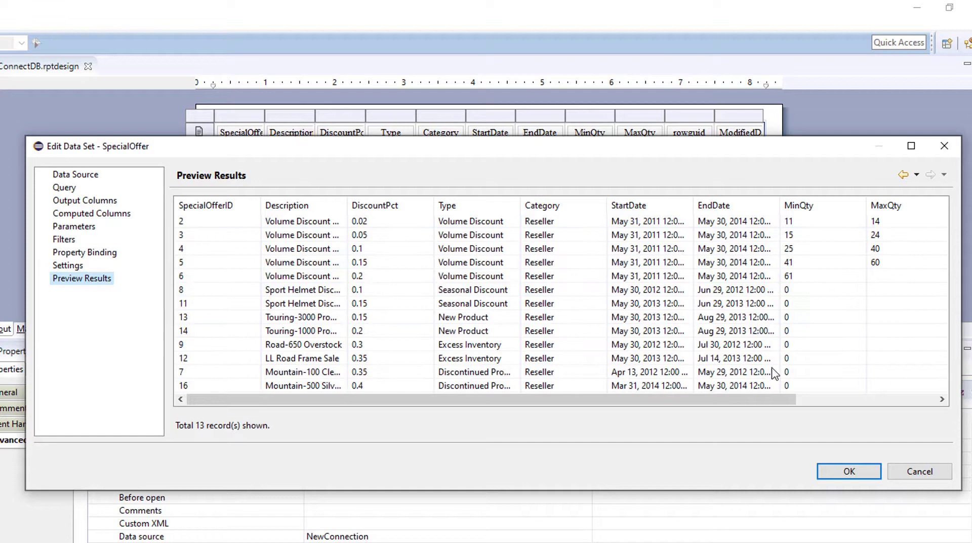
left_click_drag(745, 397, 605, 387)
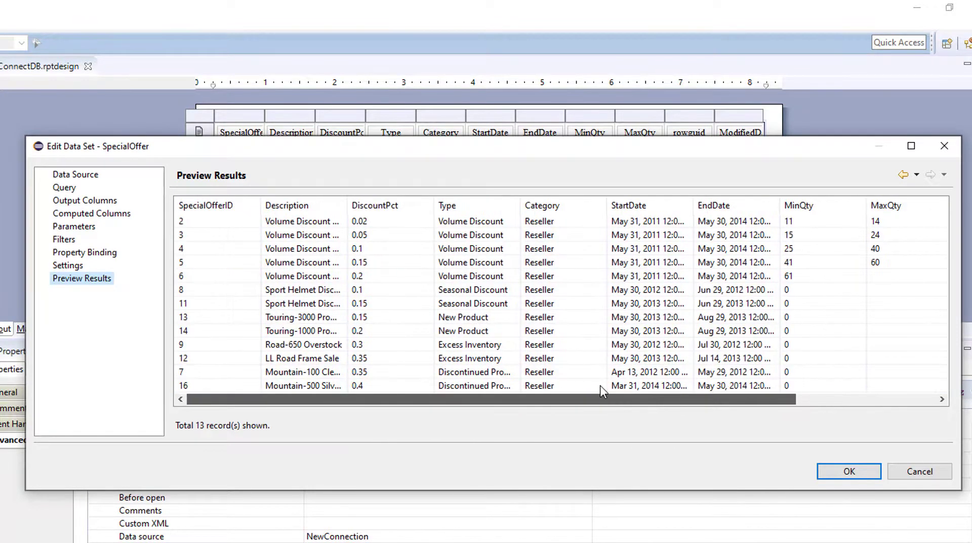
left_click(849, 471)
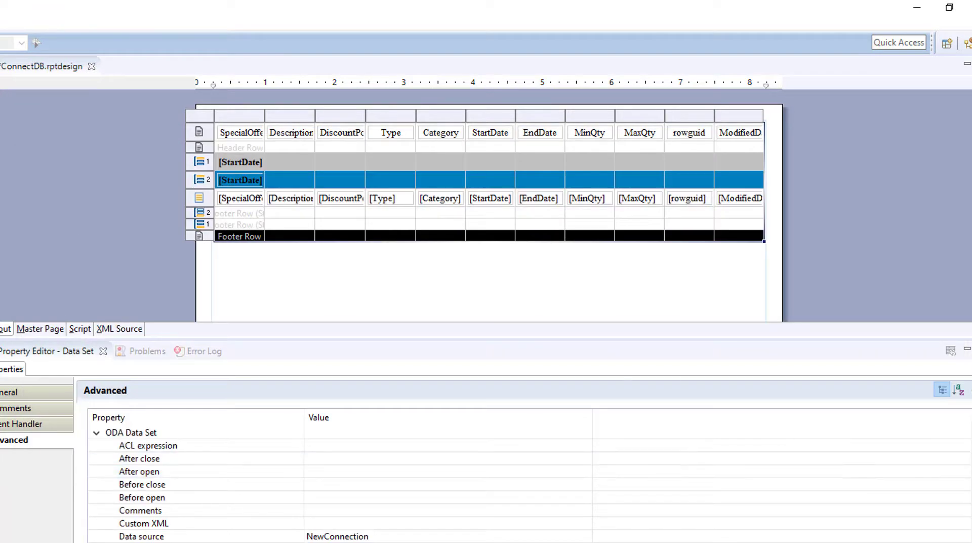
left_click(238, 253)
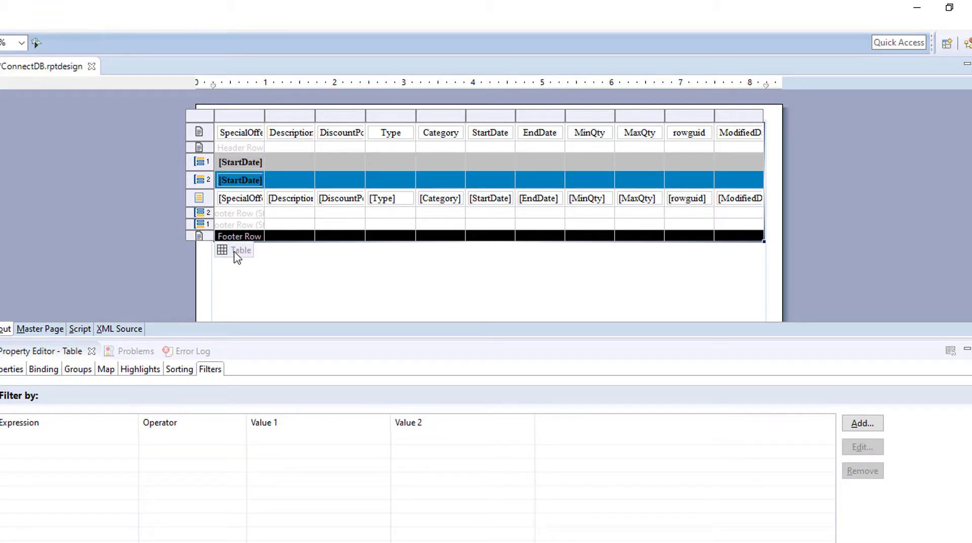
Scroll through the previewed report of Reseller offers grouped by year and month
left_click_drag(621, 342, 625, 409)
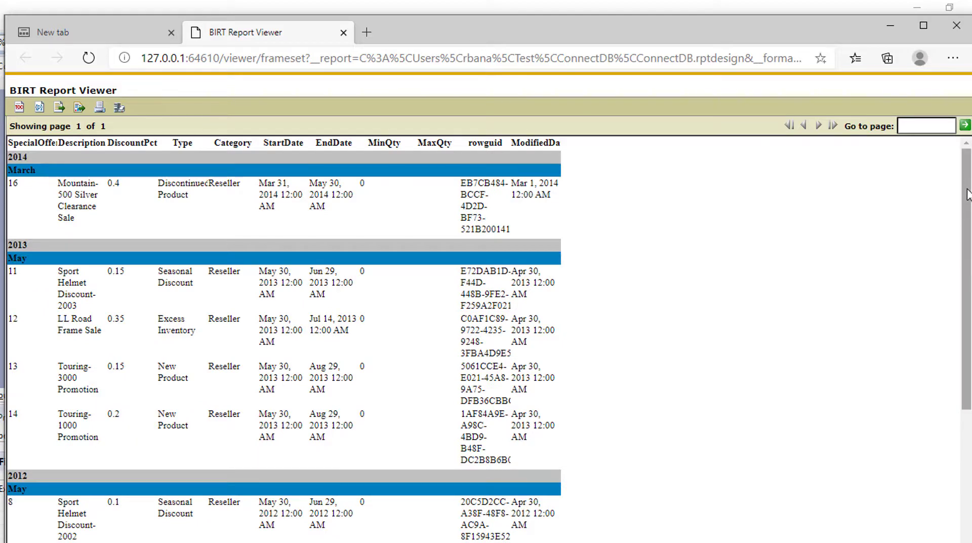
mouse_move(970, 180)
left_mouse_down()
mouse_move(970, 377)
mouse_move(970, 185)
left_mouse_up()
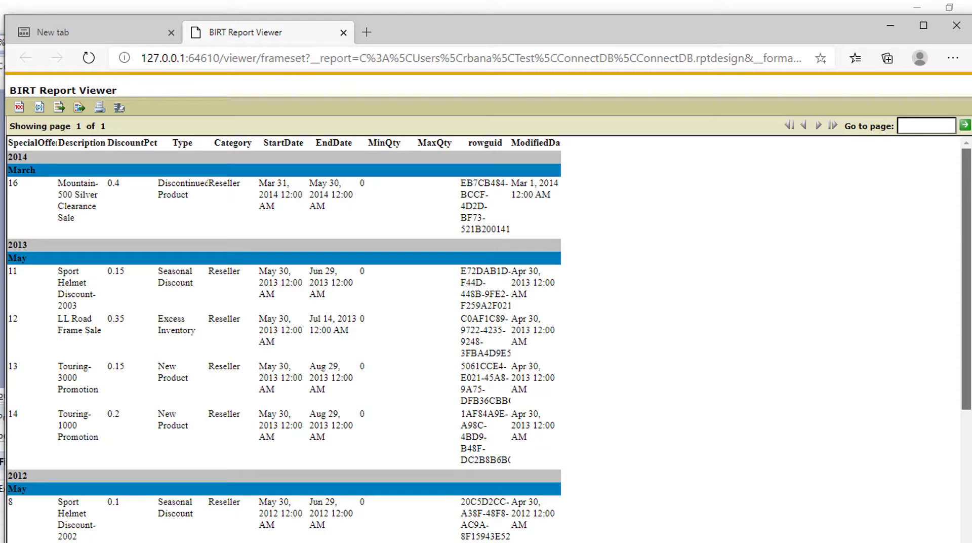
scroll(284, 339, "down", 5)
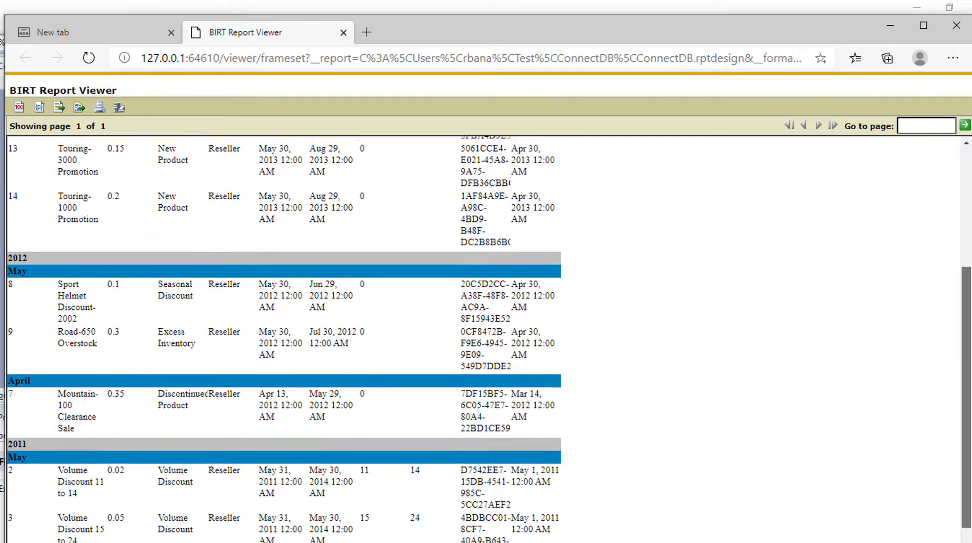
scroll(284, 340, "up", 5)
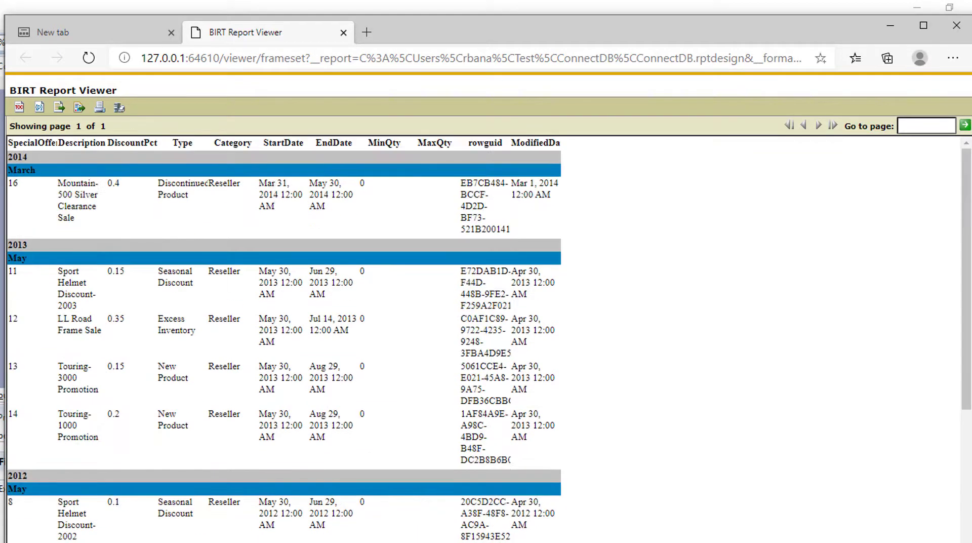
Close the report viewer and check the 13 Reseller records with the Type column widened
left_click(953, 31)
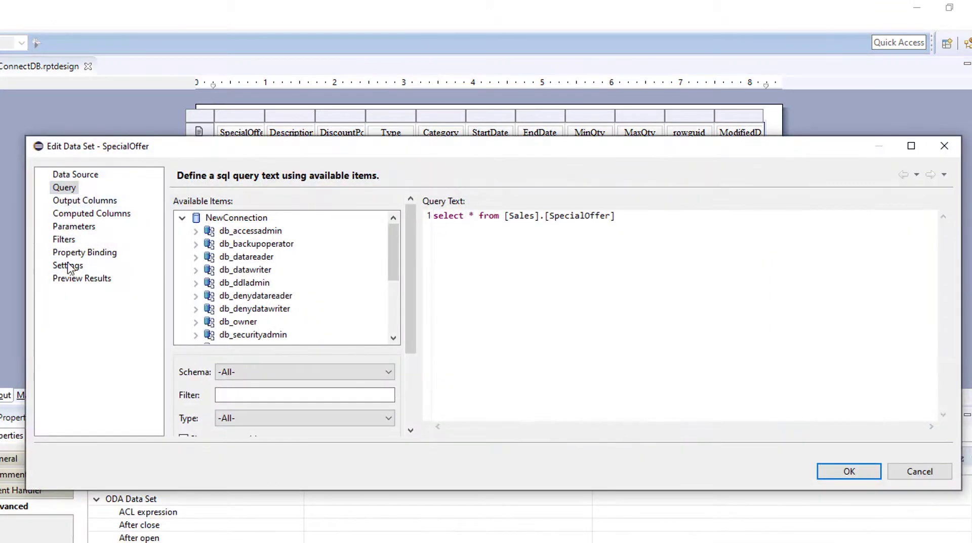
left_click(78, 278)
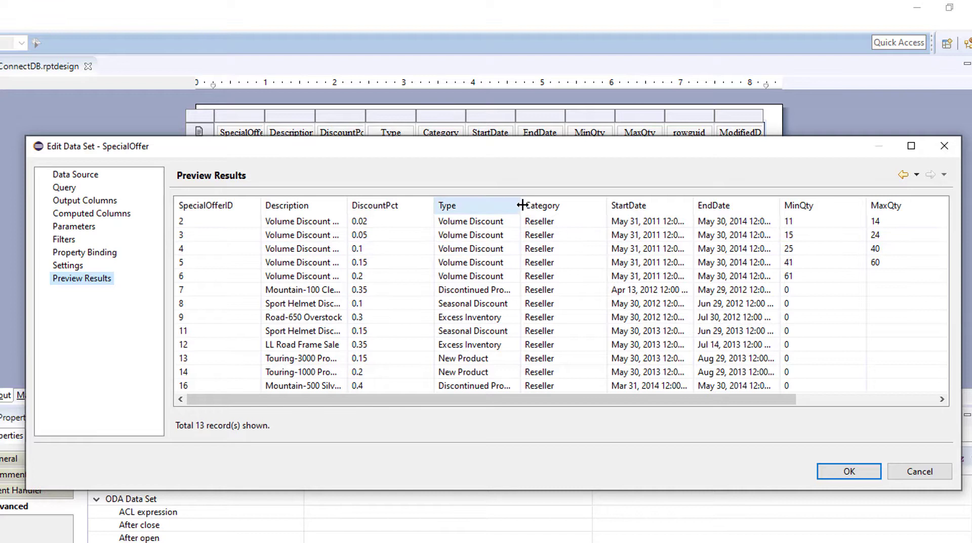
left_click_drag(522, 205, 590, 205)
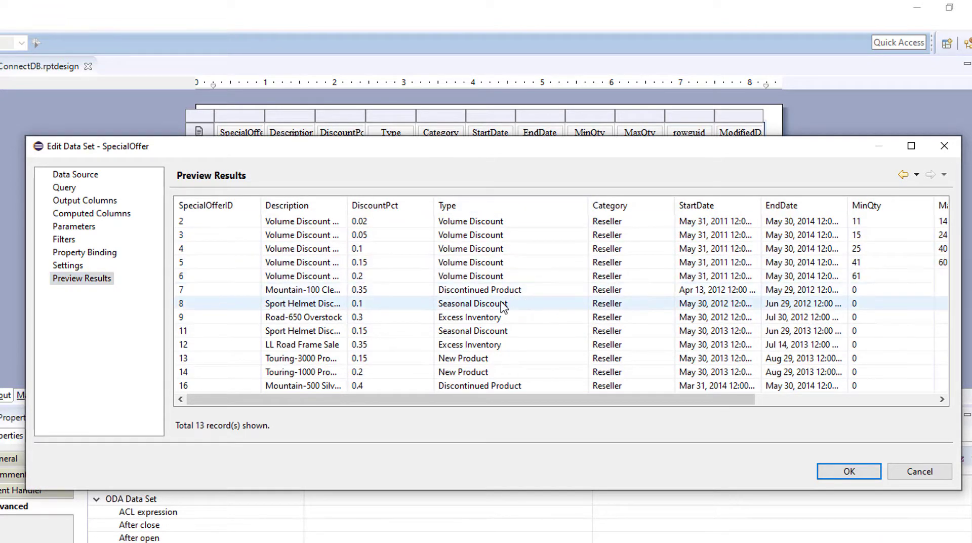
left_click(500, 276)
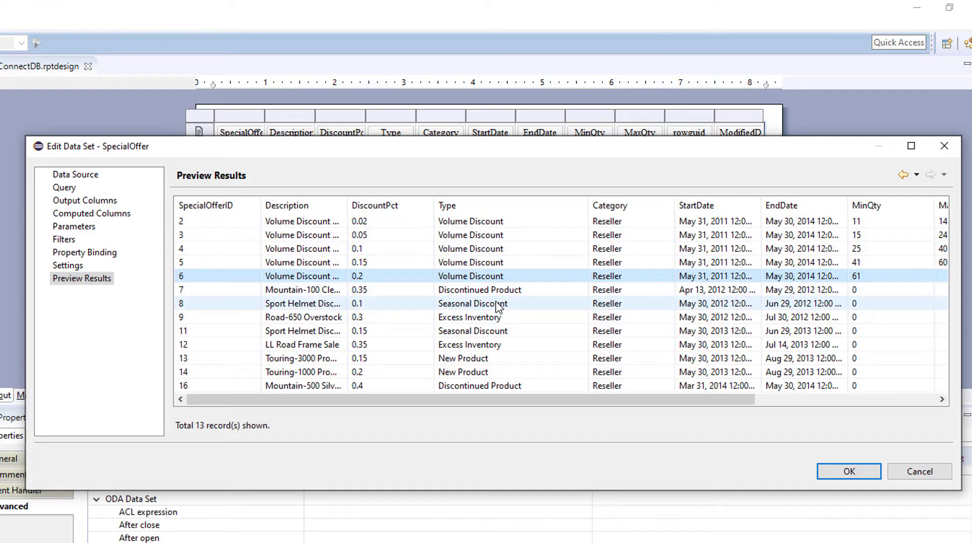
left_click(499, 304)
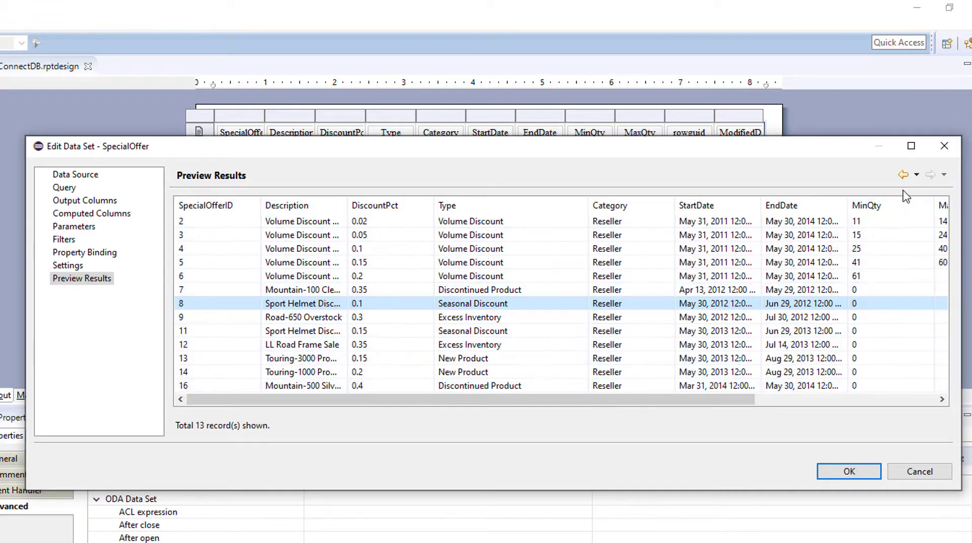
Close the data set editor, then copy the table and paste a duplicate below it
left_click(944, 146)
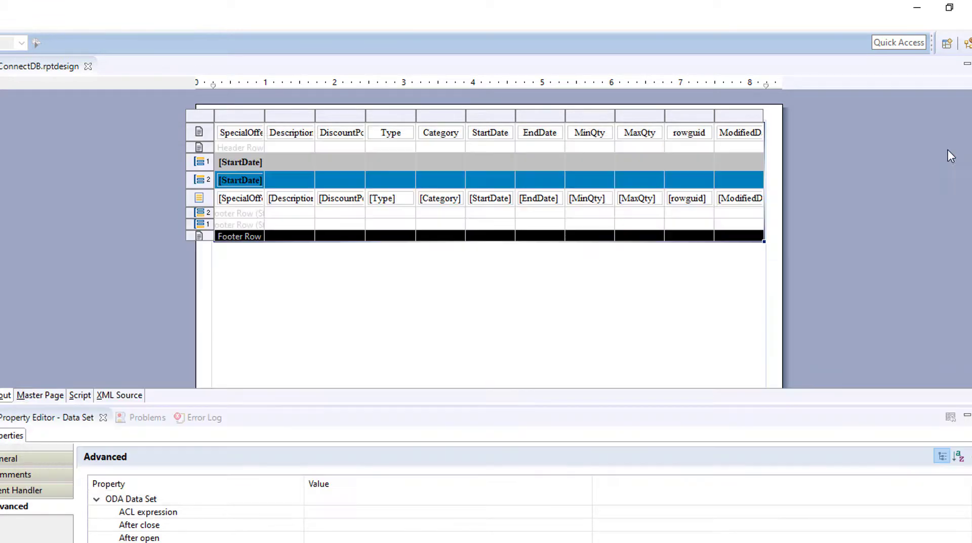
left_click(230, 253)
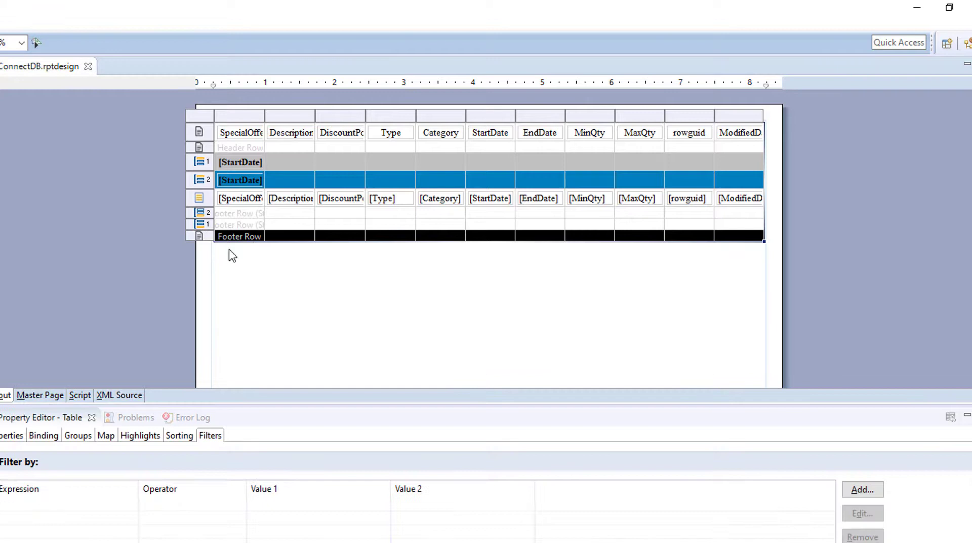
left_click(862, 489)
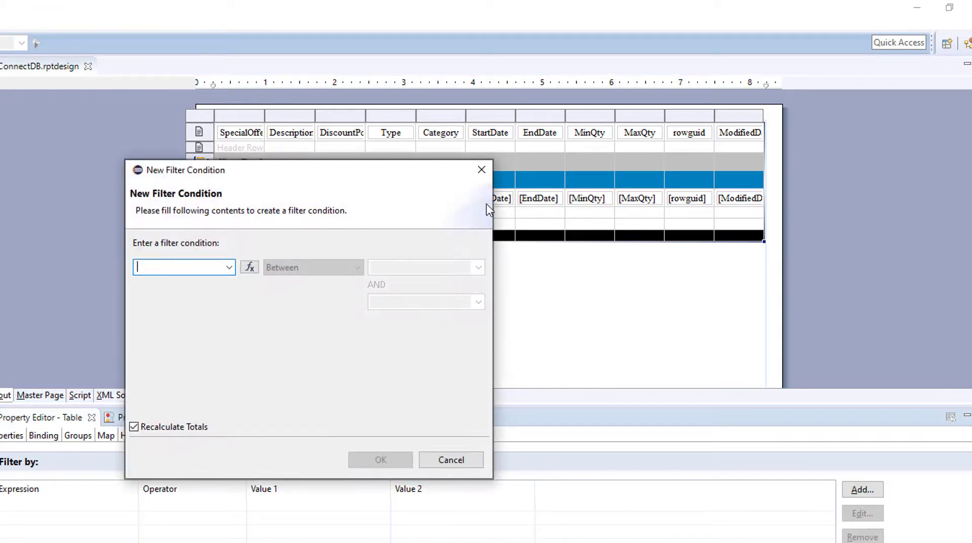
left_click(481, 170)
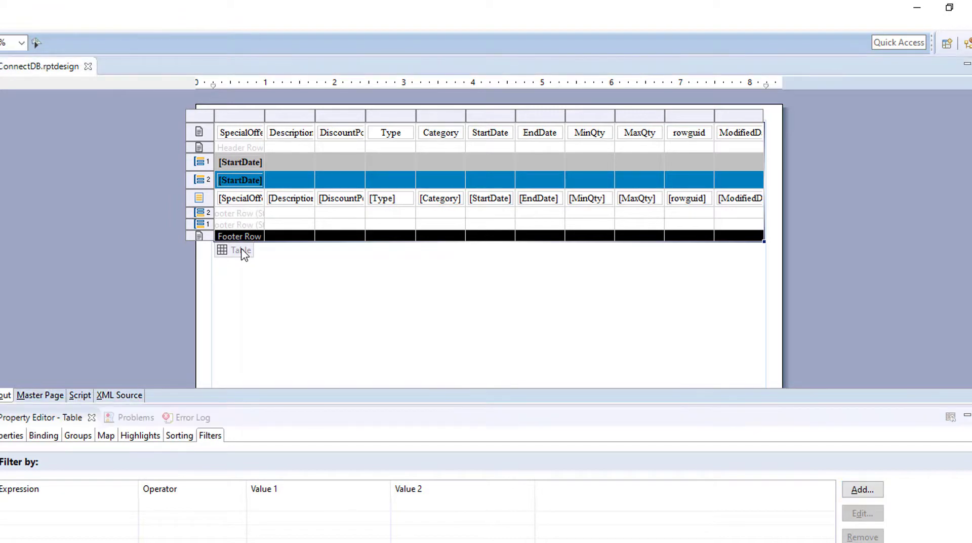
right_click(241, 249)
left_click(284, 309)
right_click(256, 279)
left_click(295, 357)
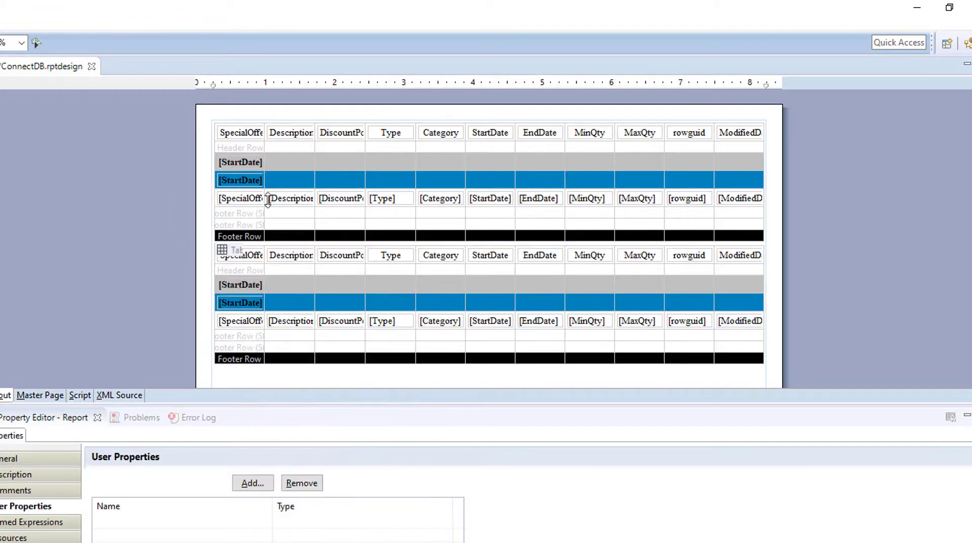
Filter the first table to row["Type"] In Seasonal Discount and Volume Discount
left_click(231, 250)
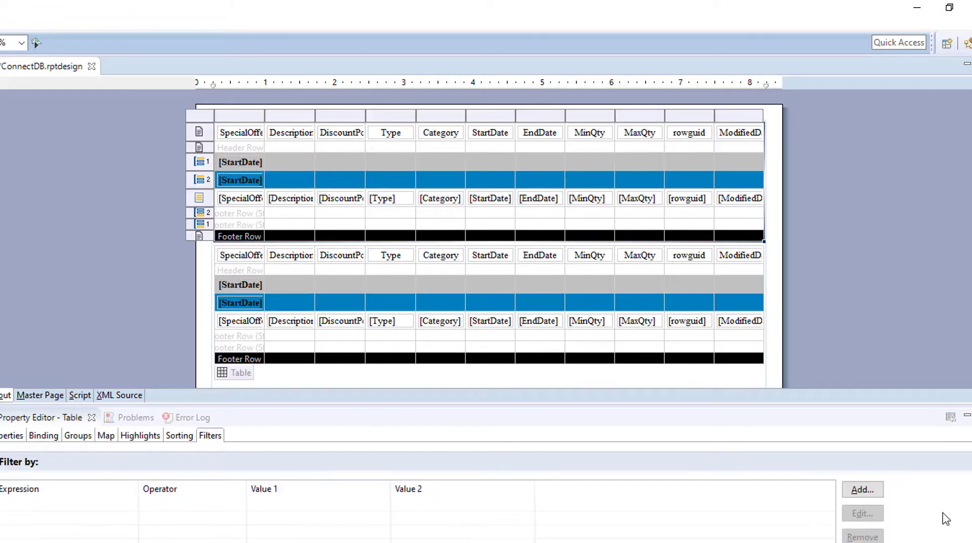
left_click(862, 489)
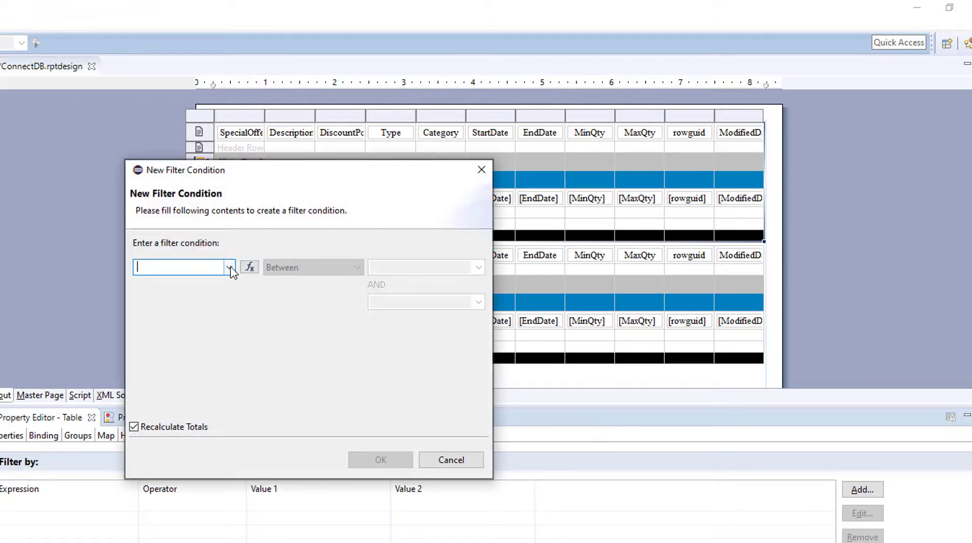
left_click(229, 266)
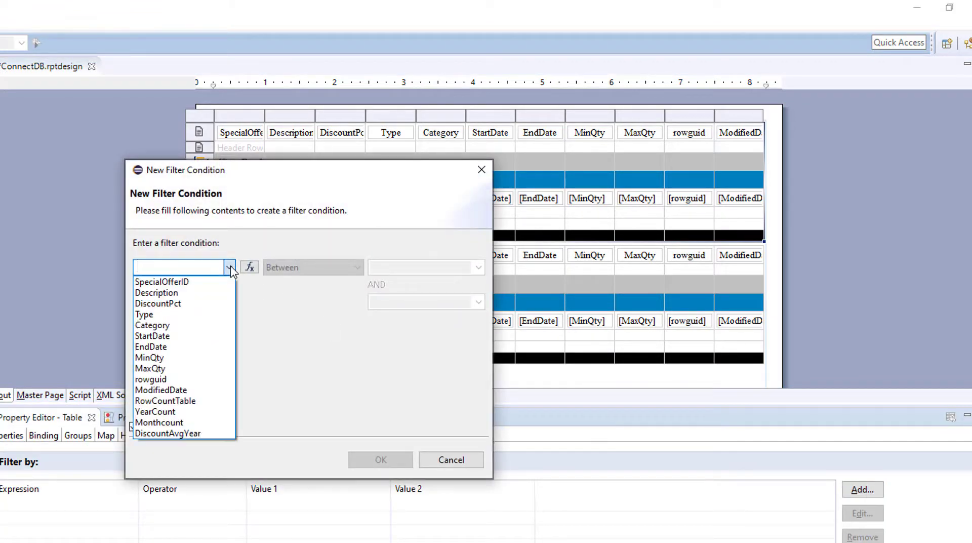
left_click(185, 318)
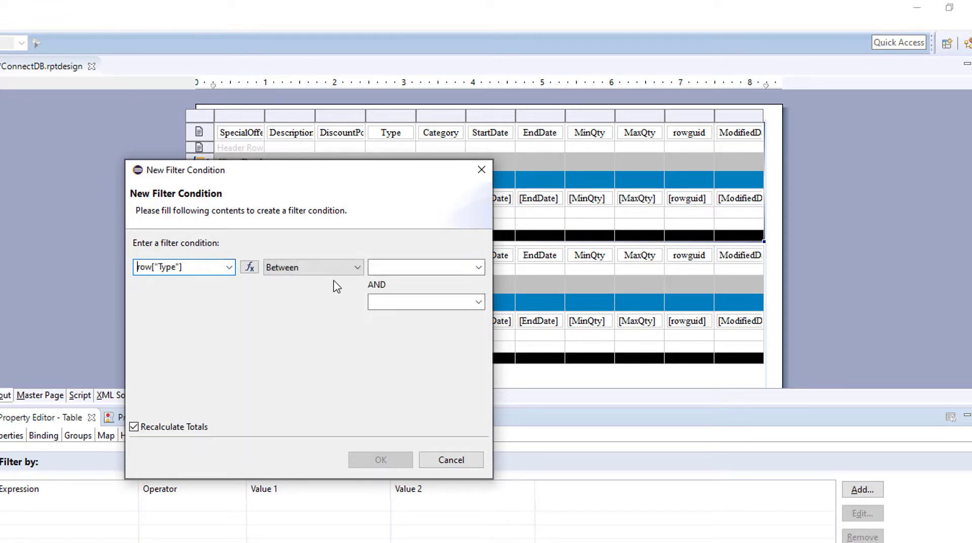
left_click(355, 267)
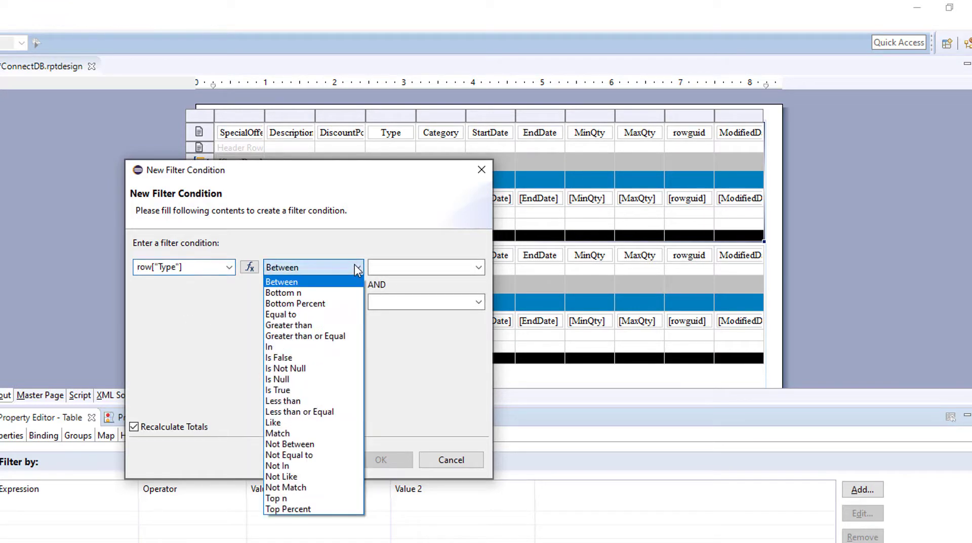
left_click(308, 349)
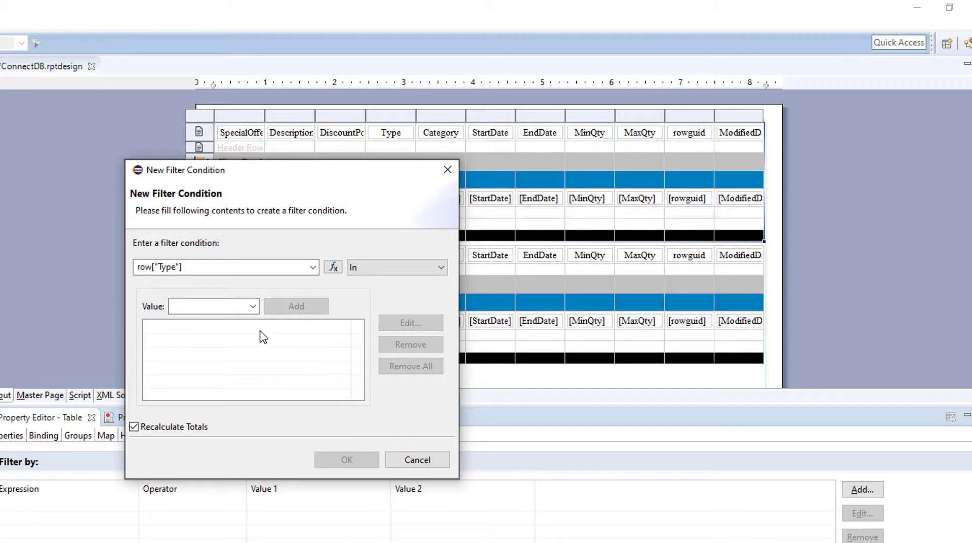
left_click(253, 306)
left_click(242, 321)
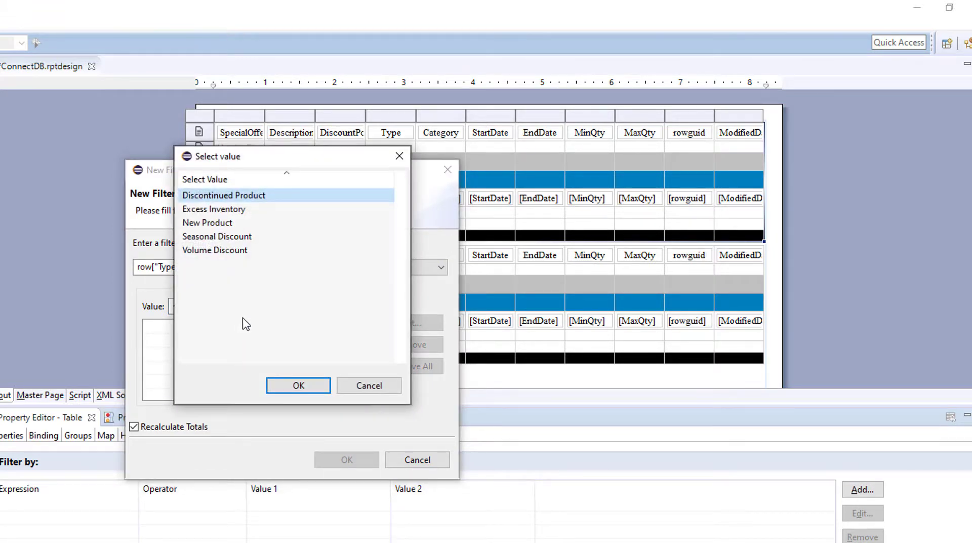
left_click(242, 237)
left_click(243, 251, "ctrl")
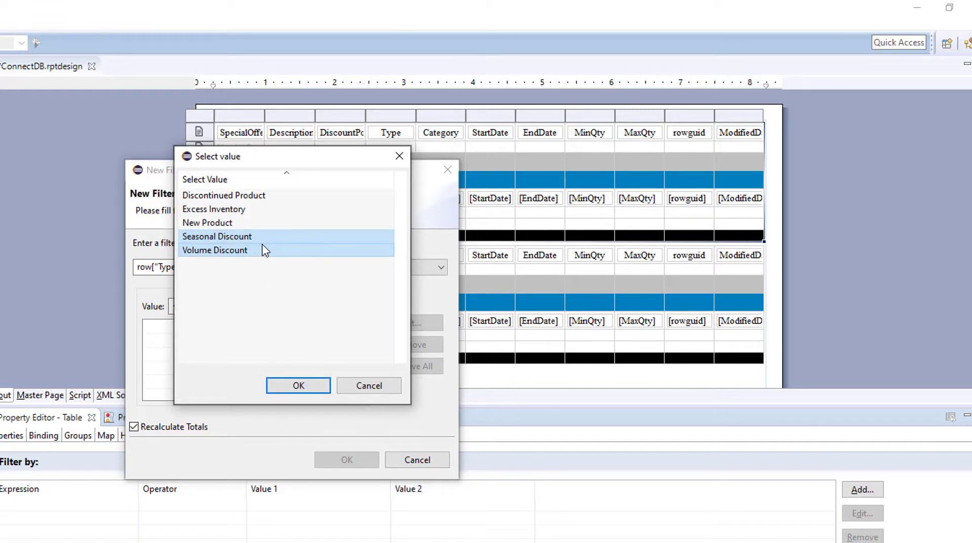
left_click(298, 385)
left_click(345, 461)
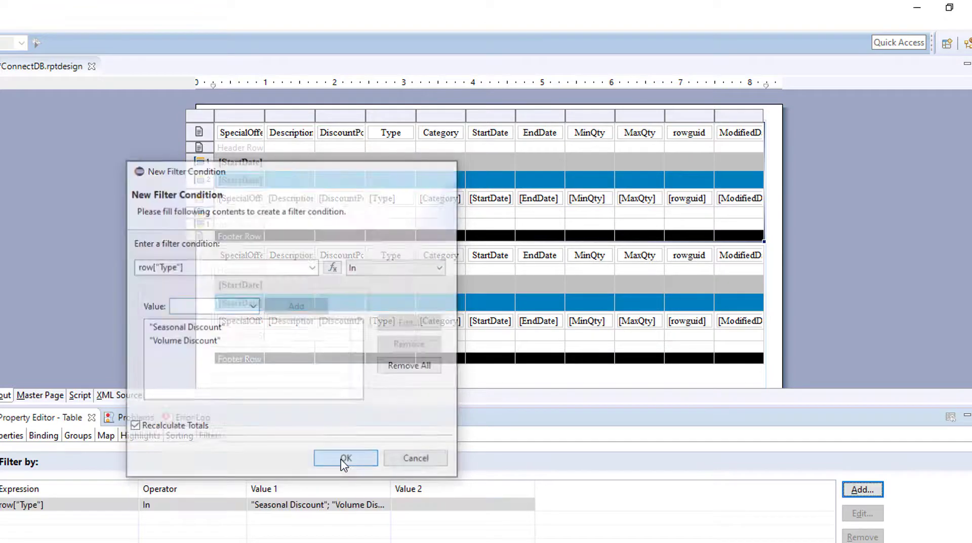
left_click_drag(234, 241, 250, 373)
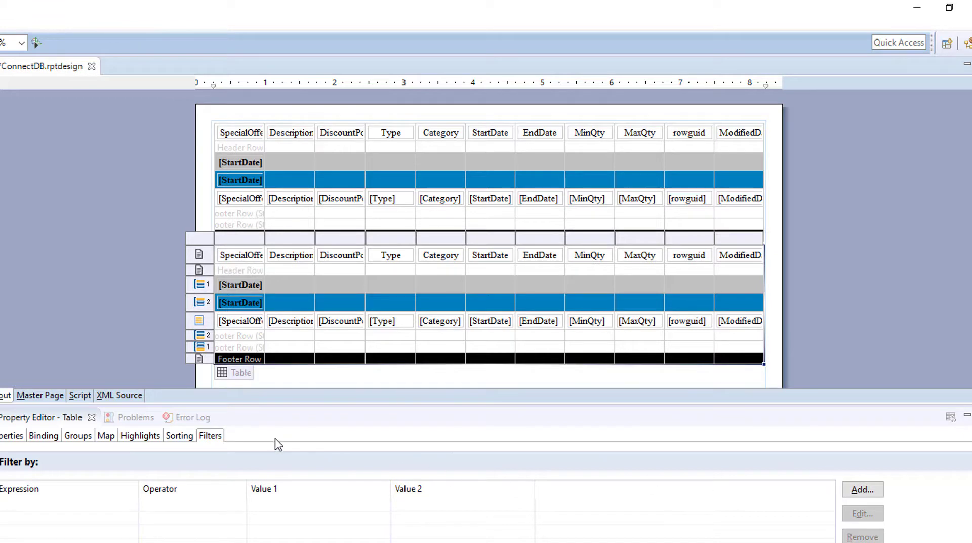
Filter the second table to row["Type"] In Discontinued Product, Excess Inventory and New Product
left_click(861, 489)
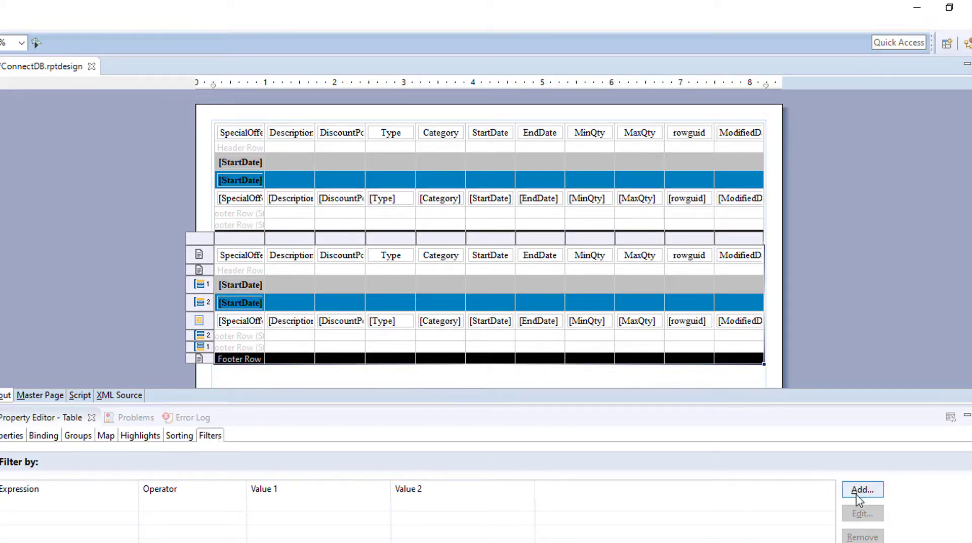
left_click(229, 267)
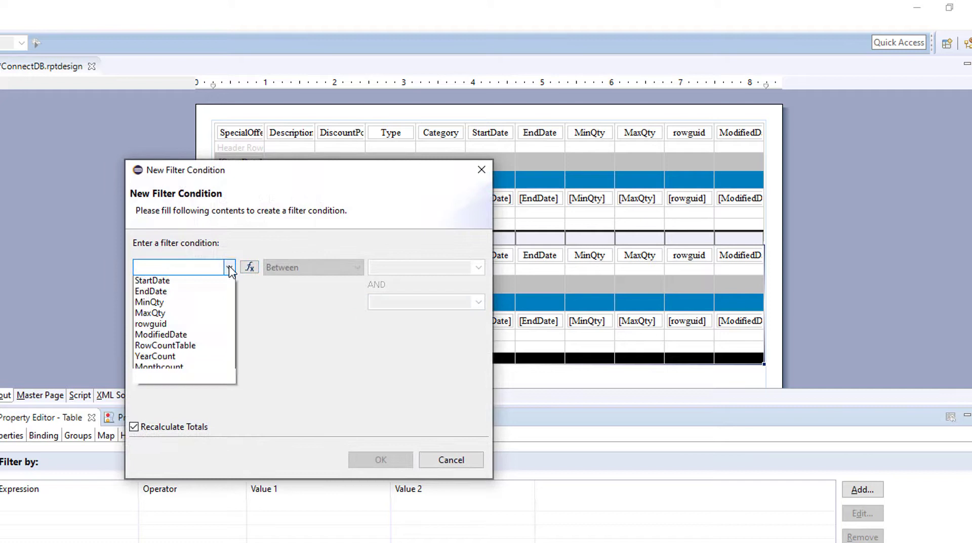
left_click(172, 316)
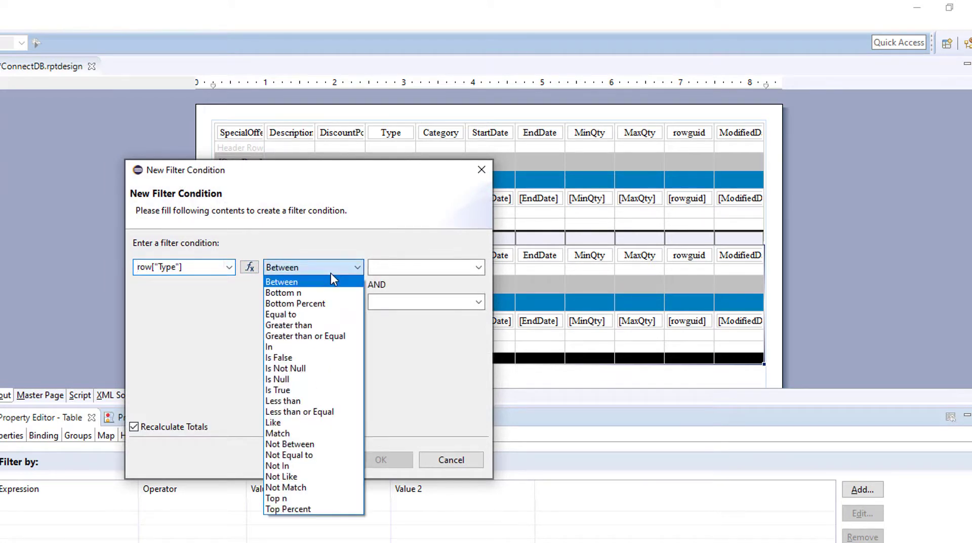
left_click(331, 269)
left_click(294, 347)
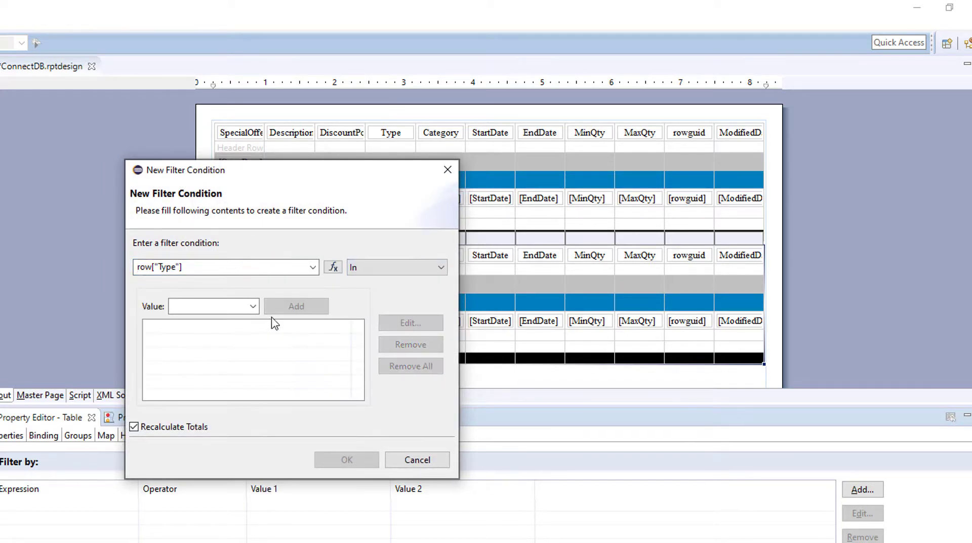
left_click(253, 306)
left_click(233, 321)
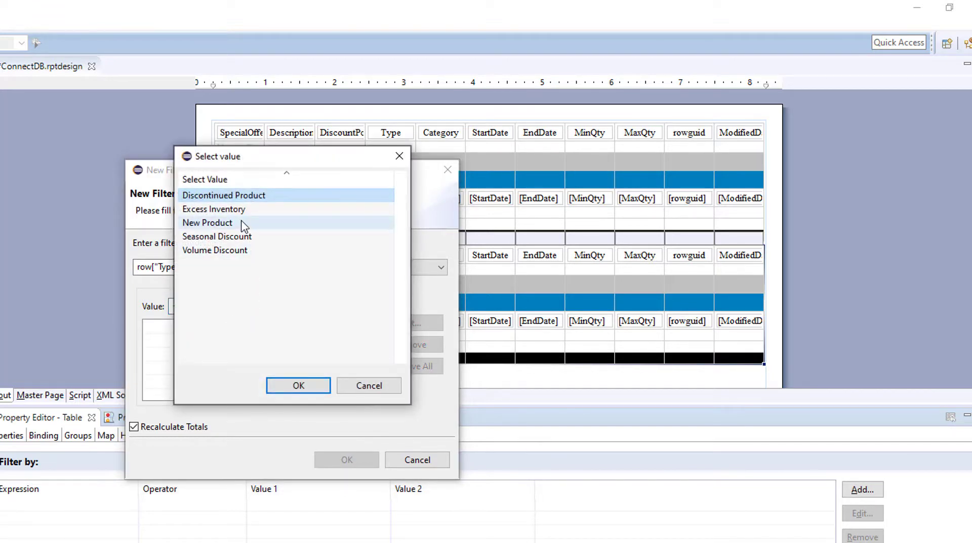
left_click(244, 223, "shift")
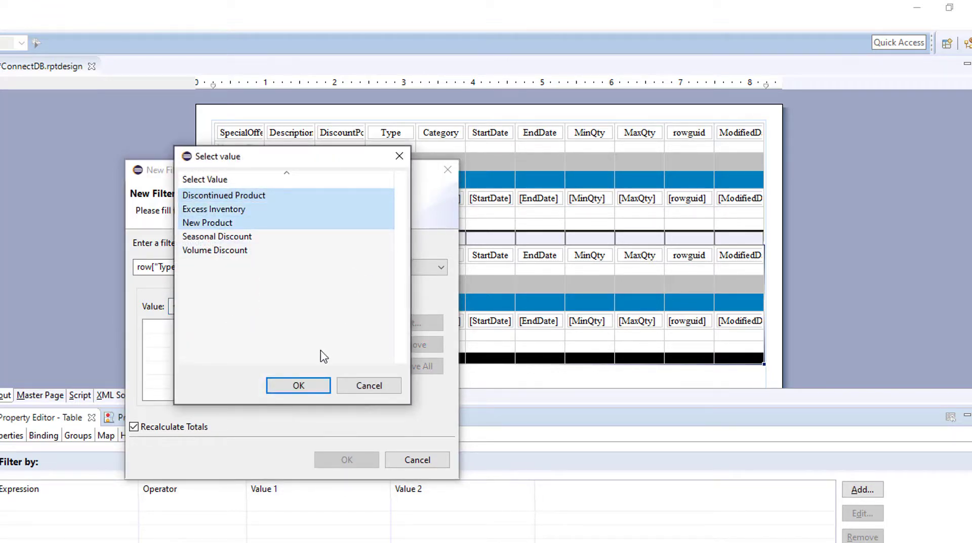
left_click(307, 385)
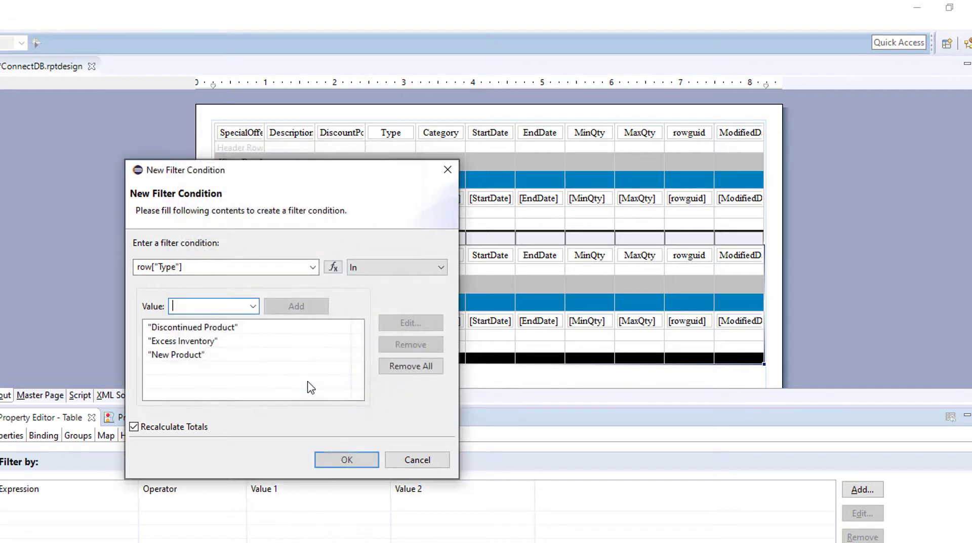
left_click(340, 459)
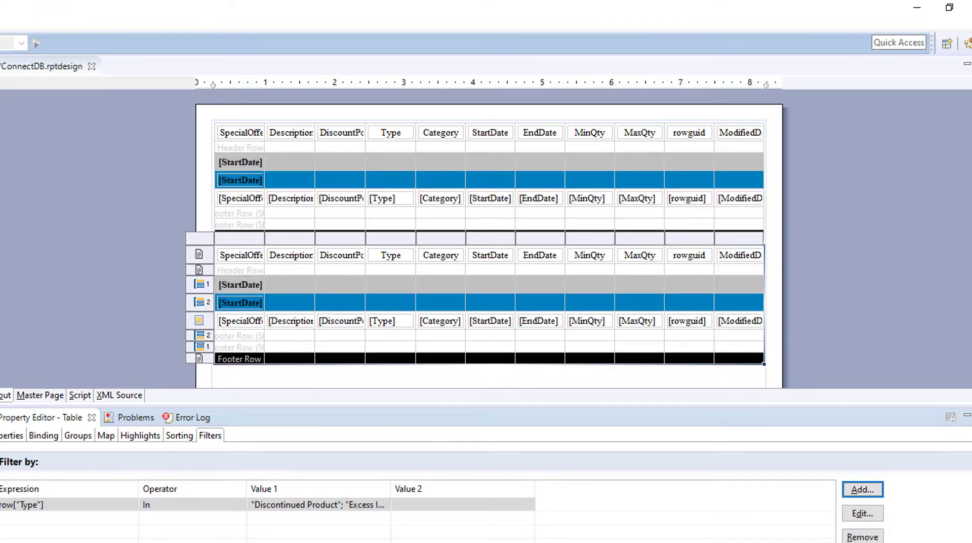
Save the report and set the upper table's Page Break After to Always
key("ctrl+s")
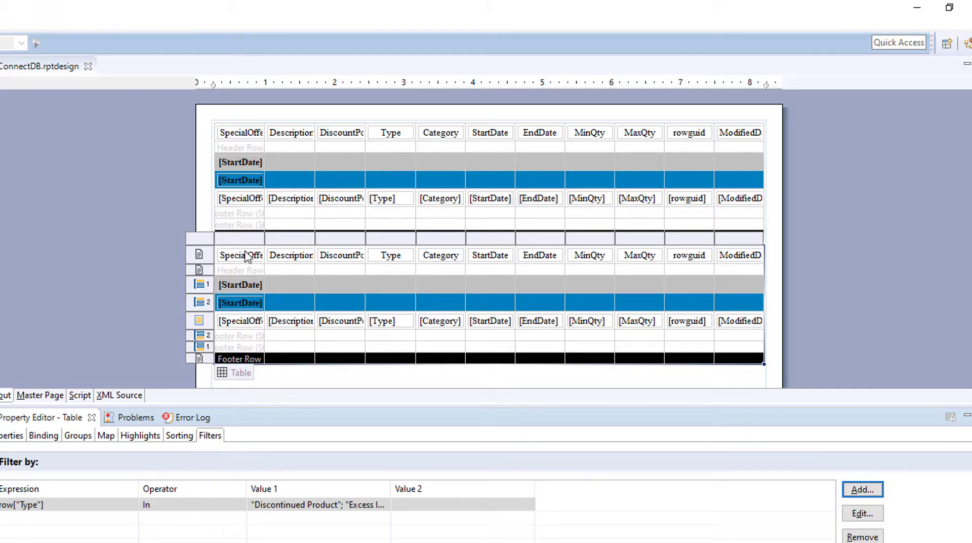
left_click(238, 223)
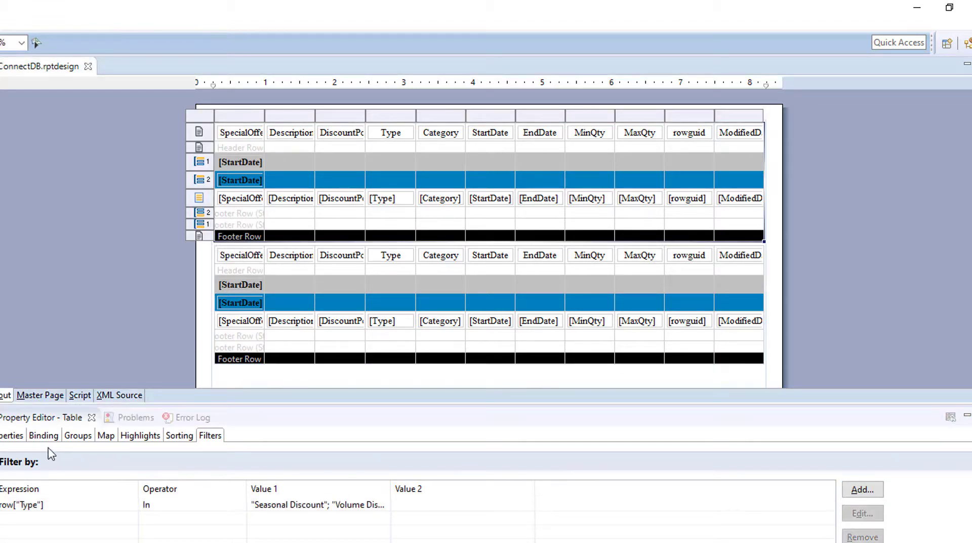
left_click(15, 437)
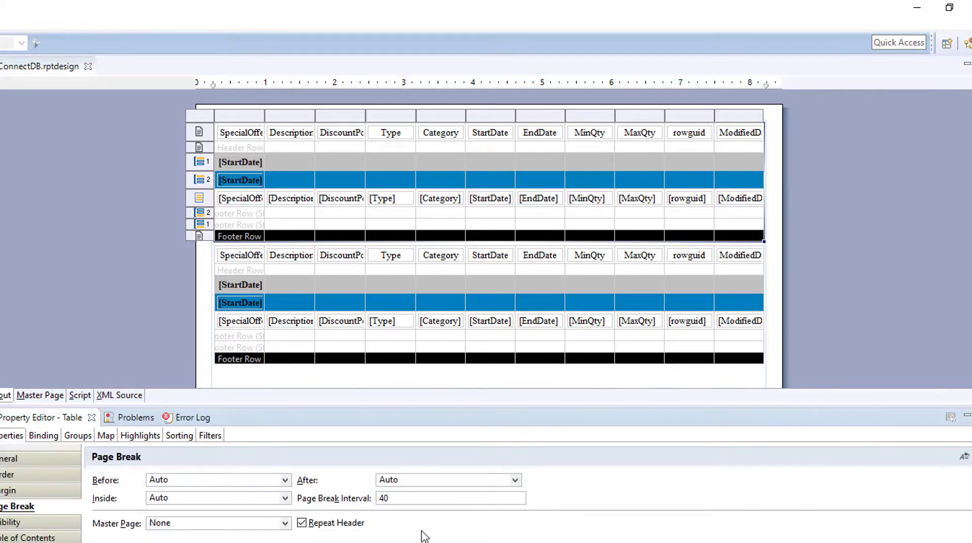
left_click(514, 479)
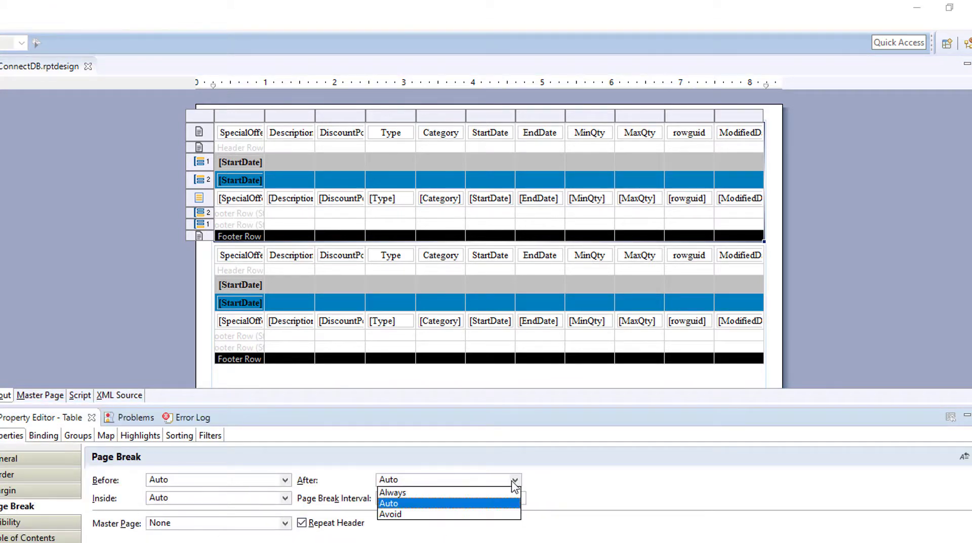
left_click(458, 491)
left_click(157, 327)
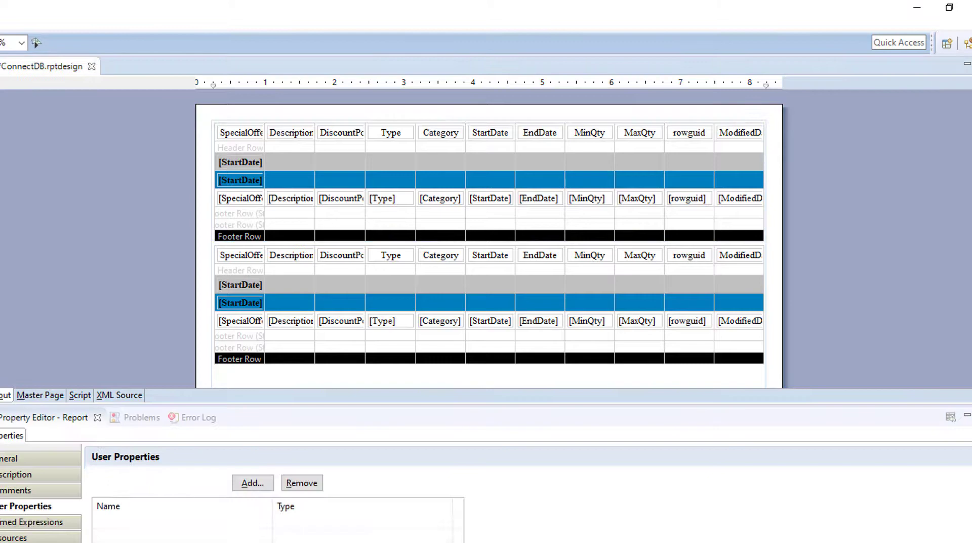
Save and page between both report pages in the viewer, ending on page 2
key("ctrl+s")
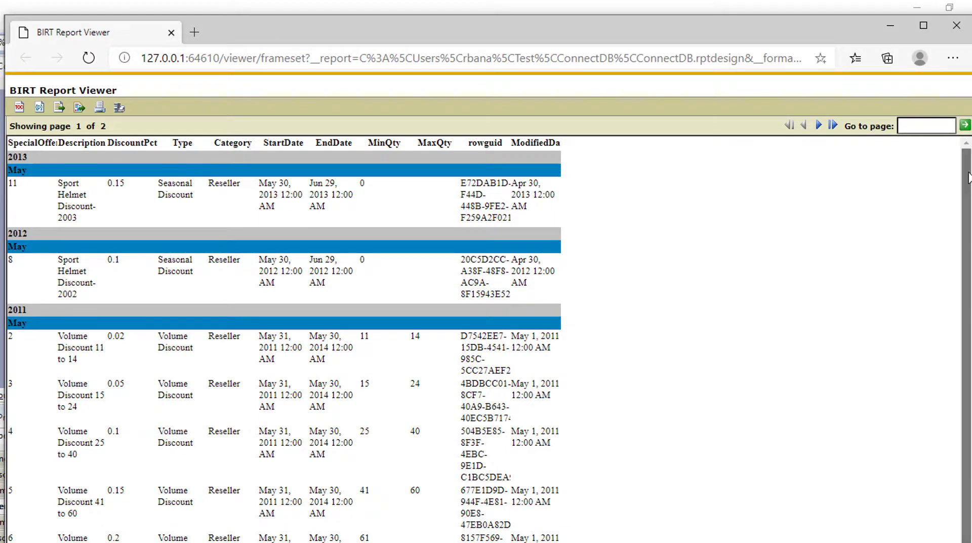
scroll(966, 209, "down", 1)
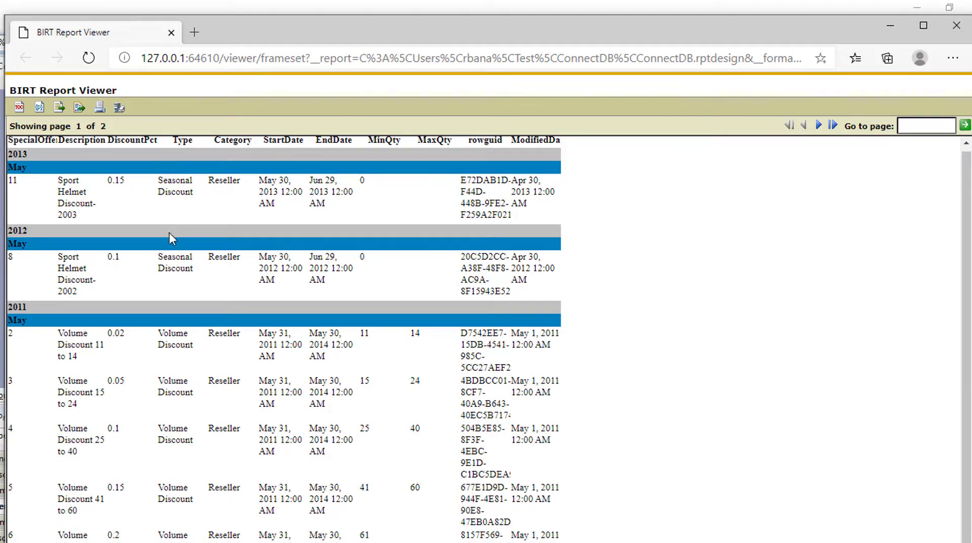
left_click(818, 125)
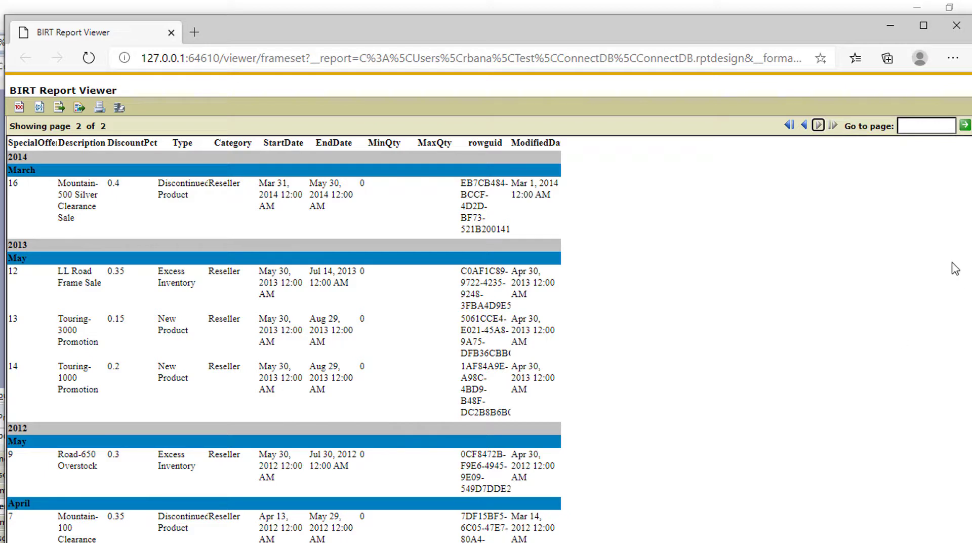
left_click(804, 126)
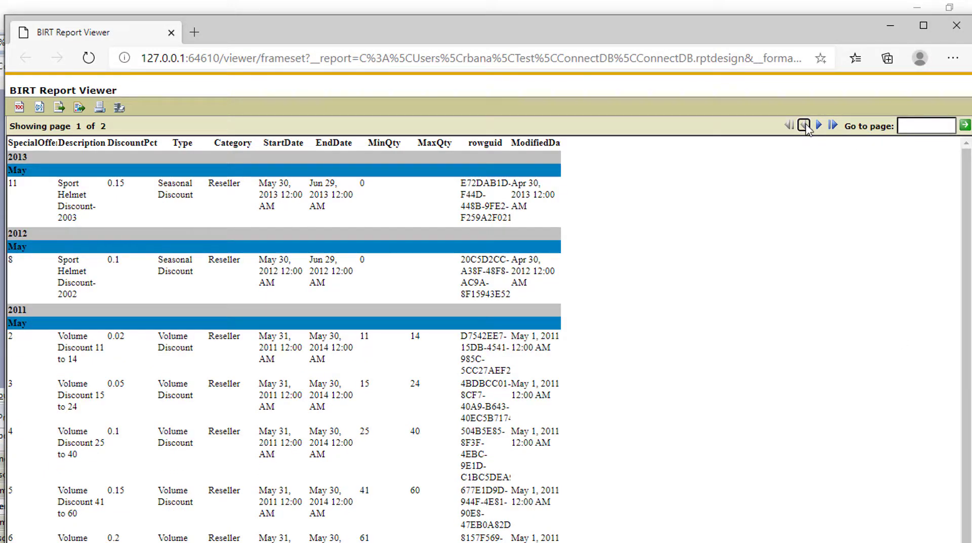
left_click(818, 125)
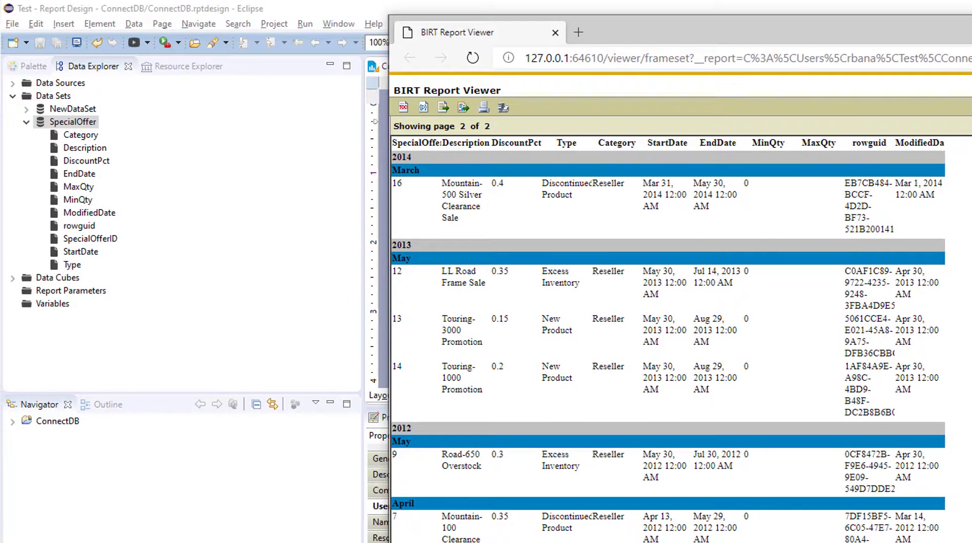
Change the SpecialOffer Category filter value from Reseller to Customer and preview the 2 remaining records
key("alt+F4")
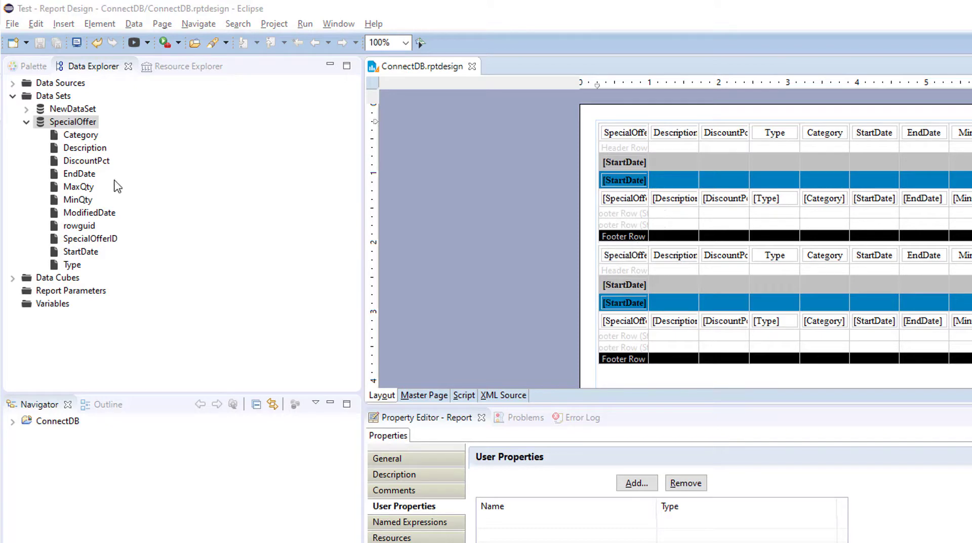
double_click(71, 123)
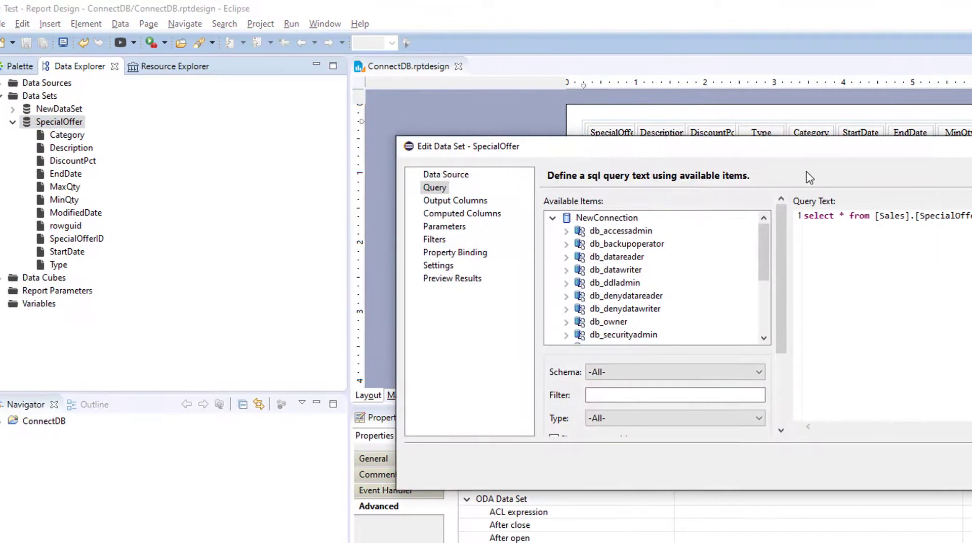
left_click(175, 239)
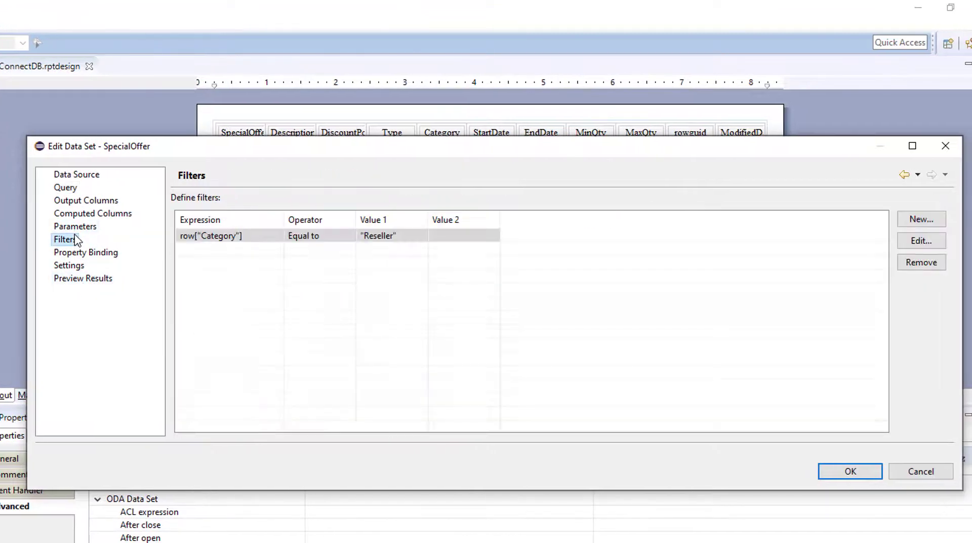
double_click(413, 237)
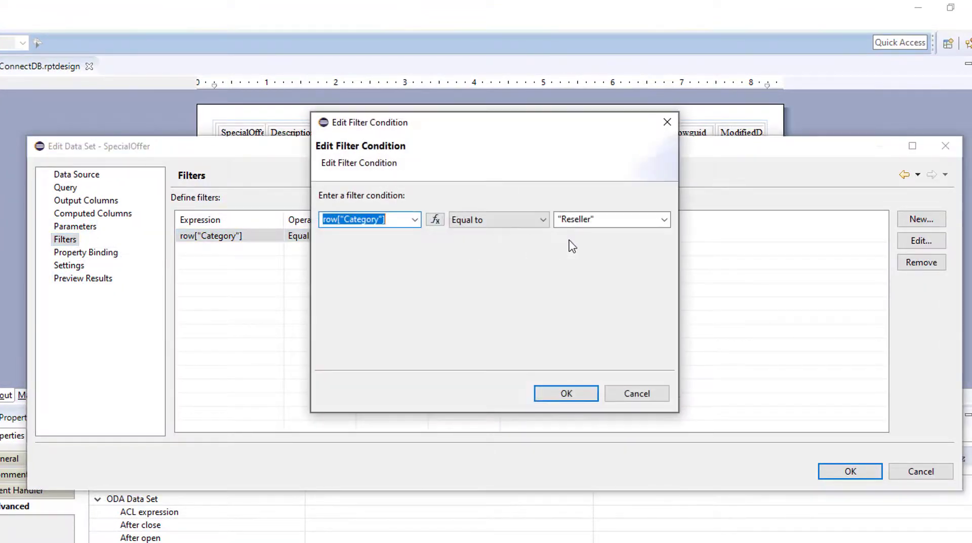
left_click(664, 219)
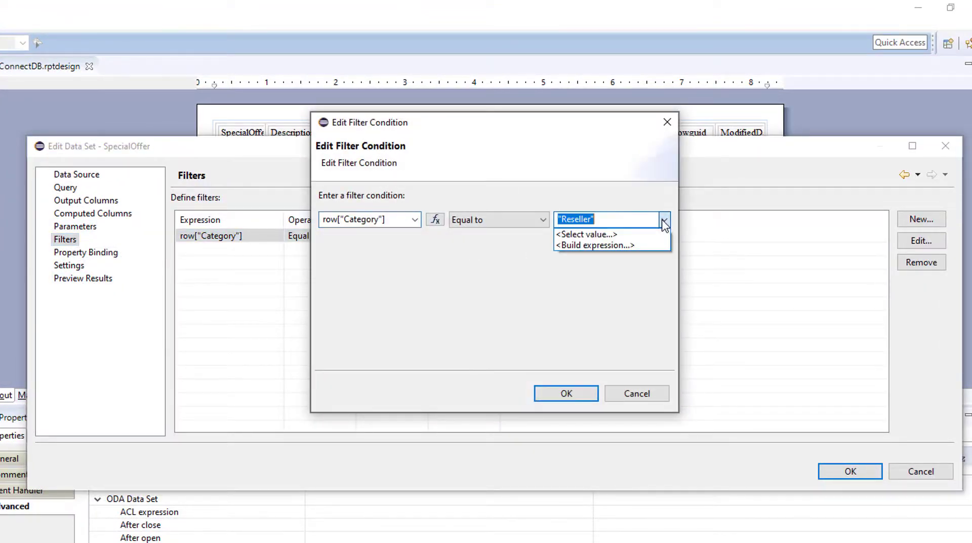
left_click(639, 237)
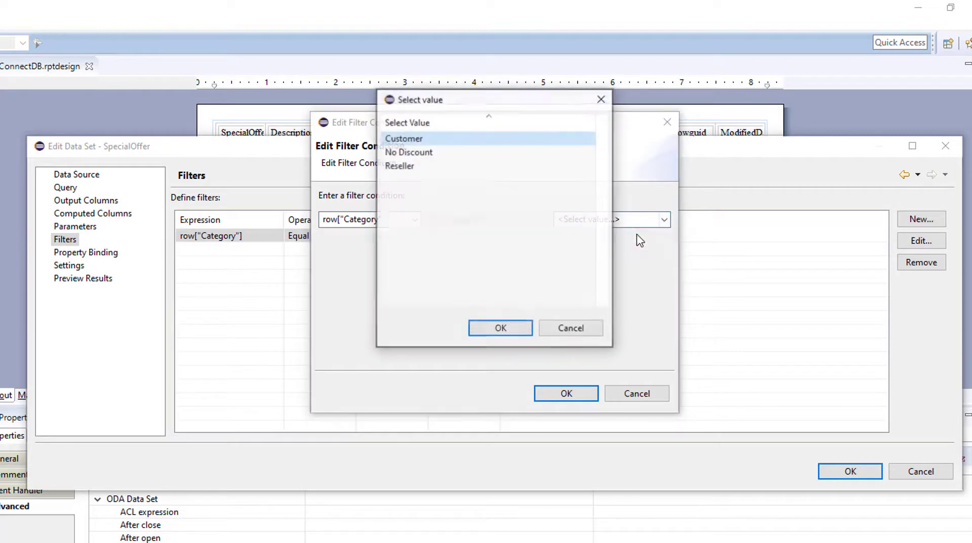
left_click(423, 161)
left_click(428, 138)
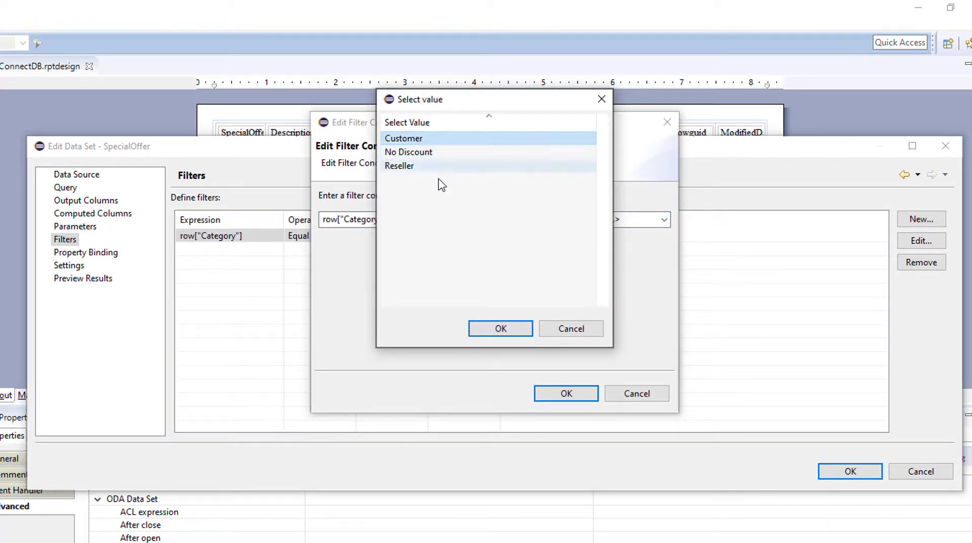
left_click(487, 328)
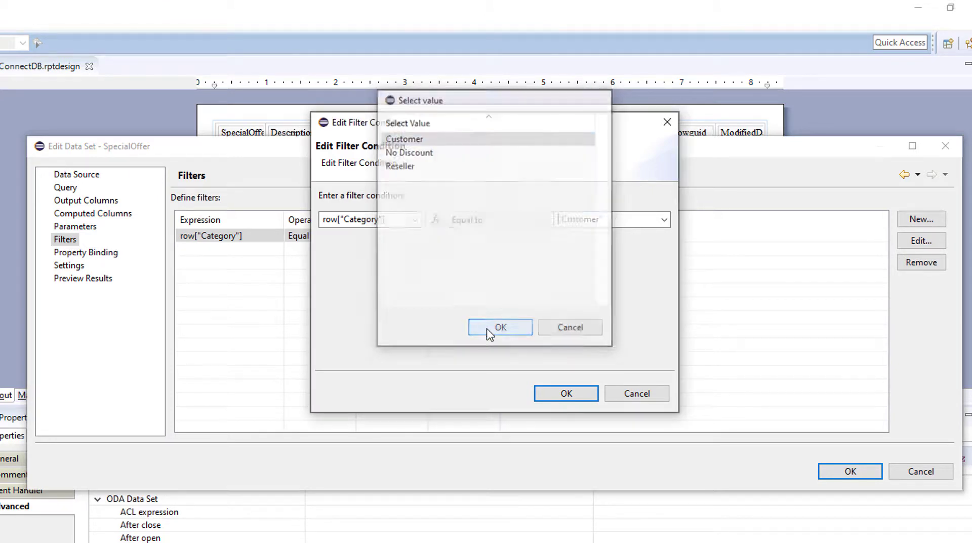
left_click(567, 394)
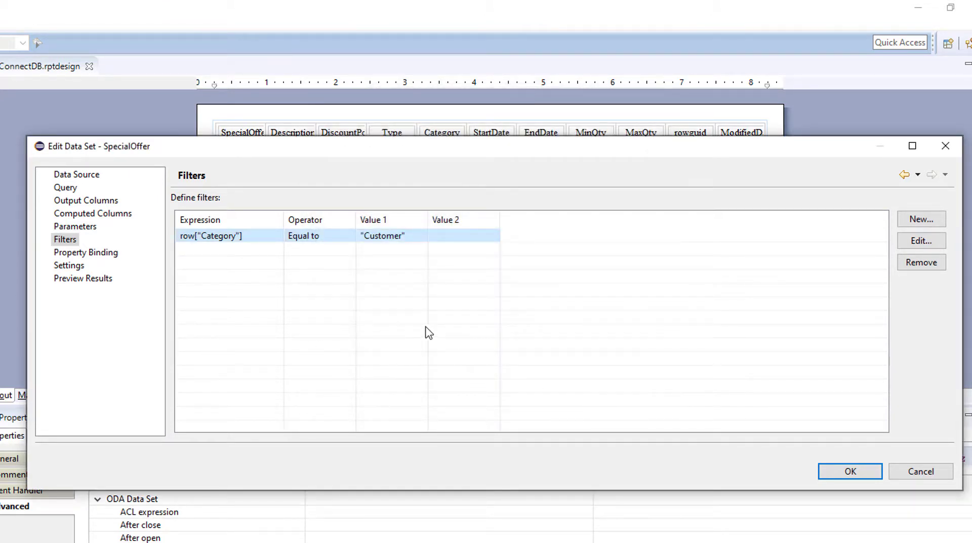
left_click(77, 280)
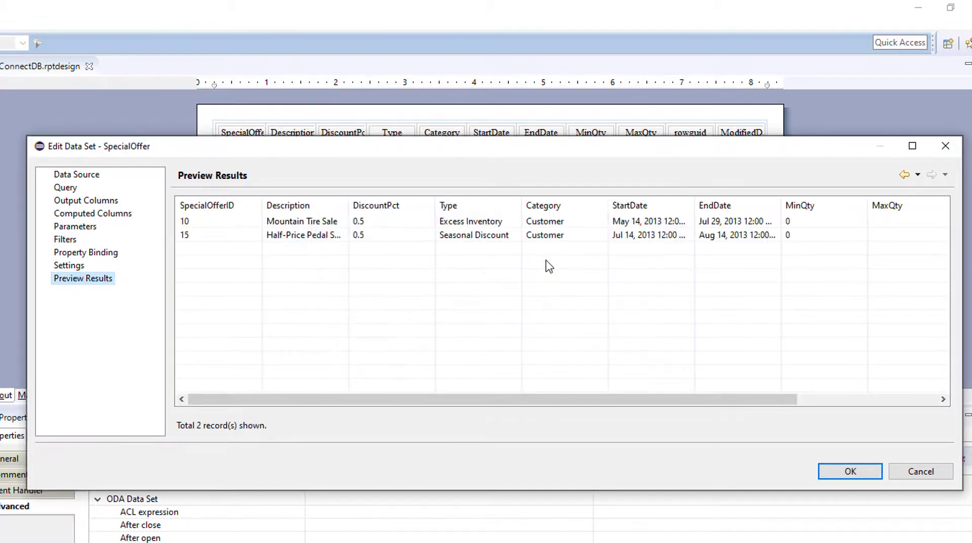
Apply the data set changes, review both pages of the previewed report, then close the viewer
left_click(849, 471)
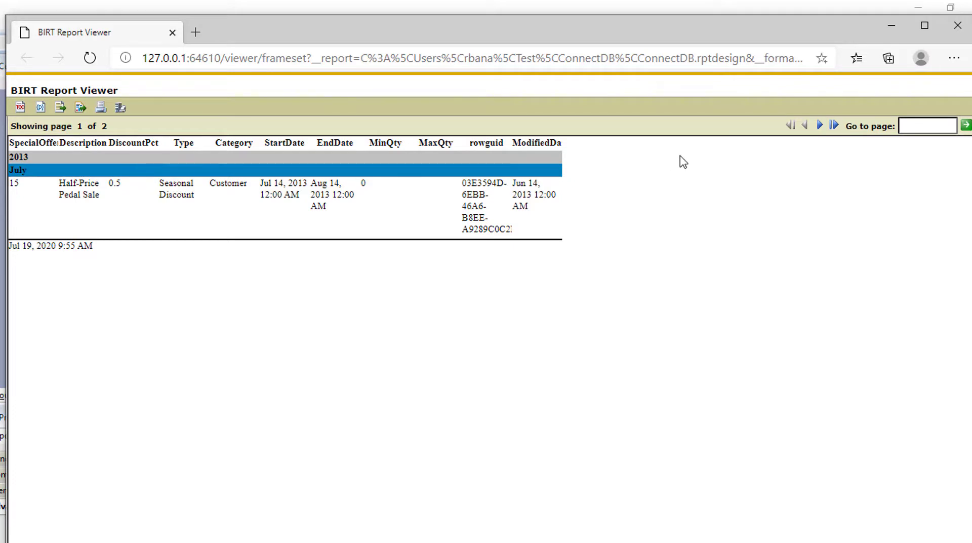
left_click(820, 125)
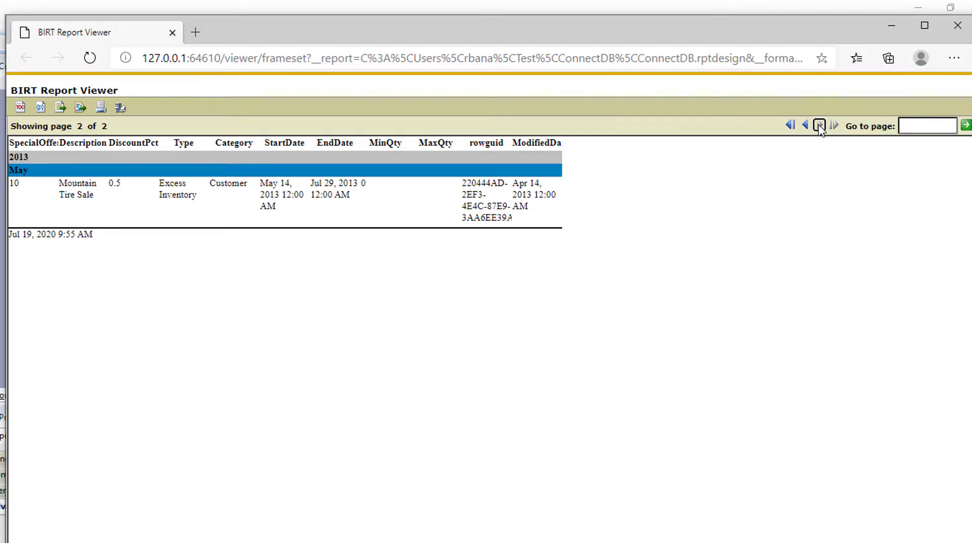
left_click(807, 125)
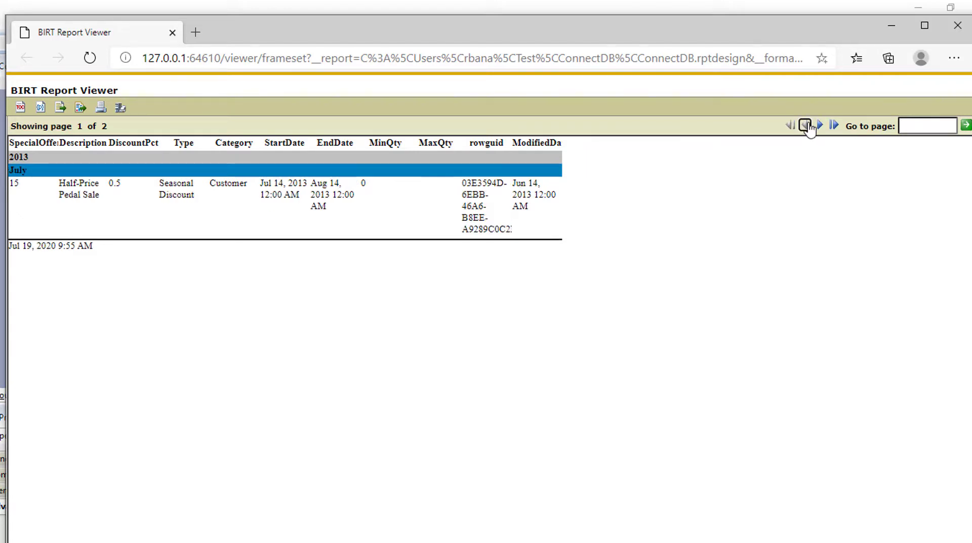
left_click(957, 25)
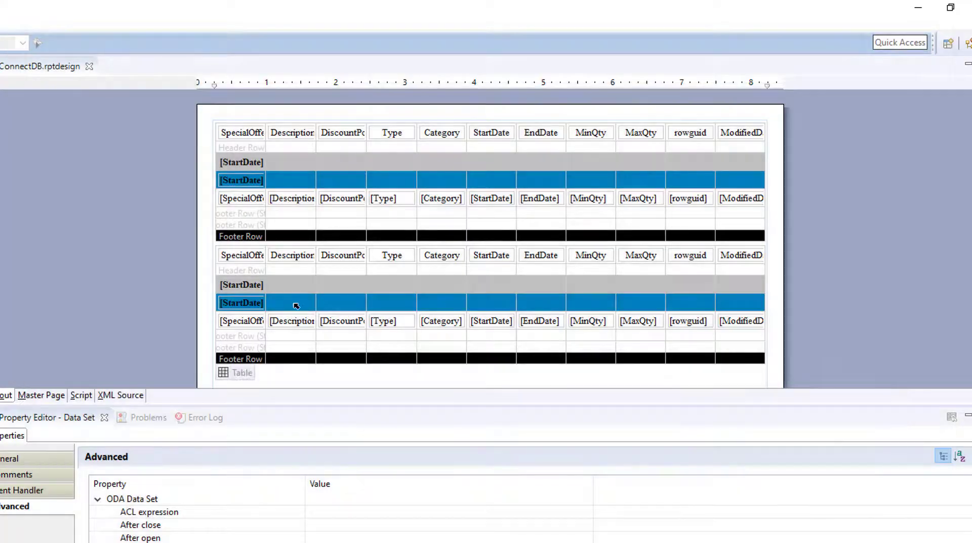
Select the lower SpecialOffer table so its Page Break properties appear in the Property Editor
left_click(205, 196)
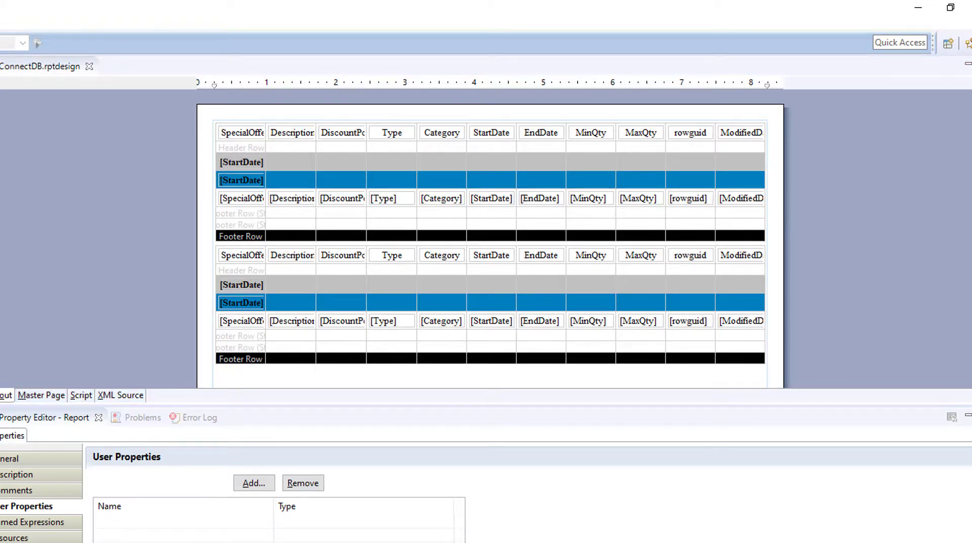
mouse_move(237, 380)
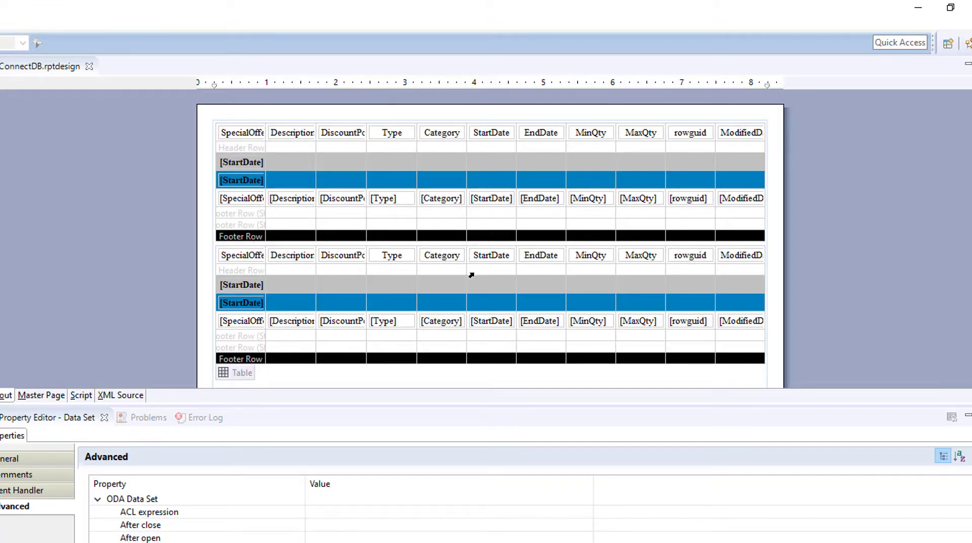
left_click(242, 374)
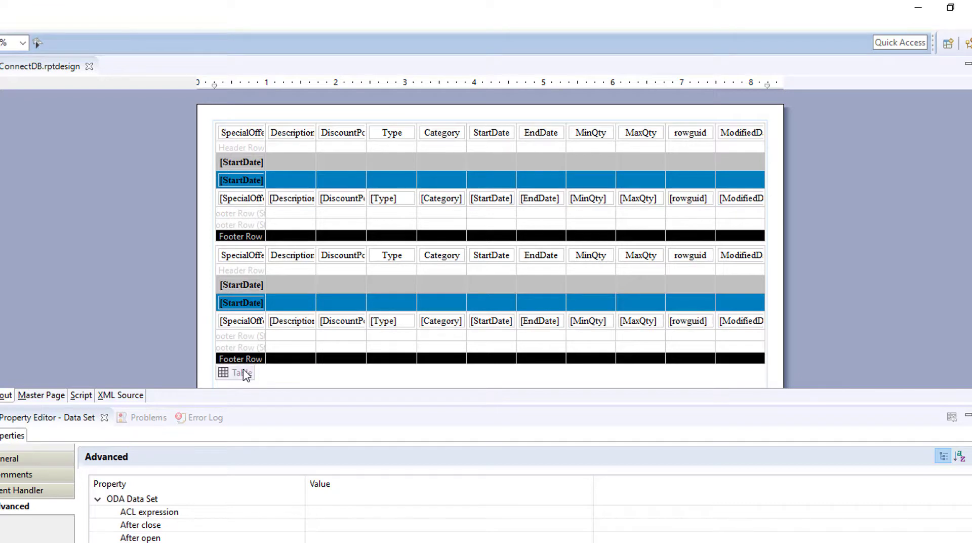